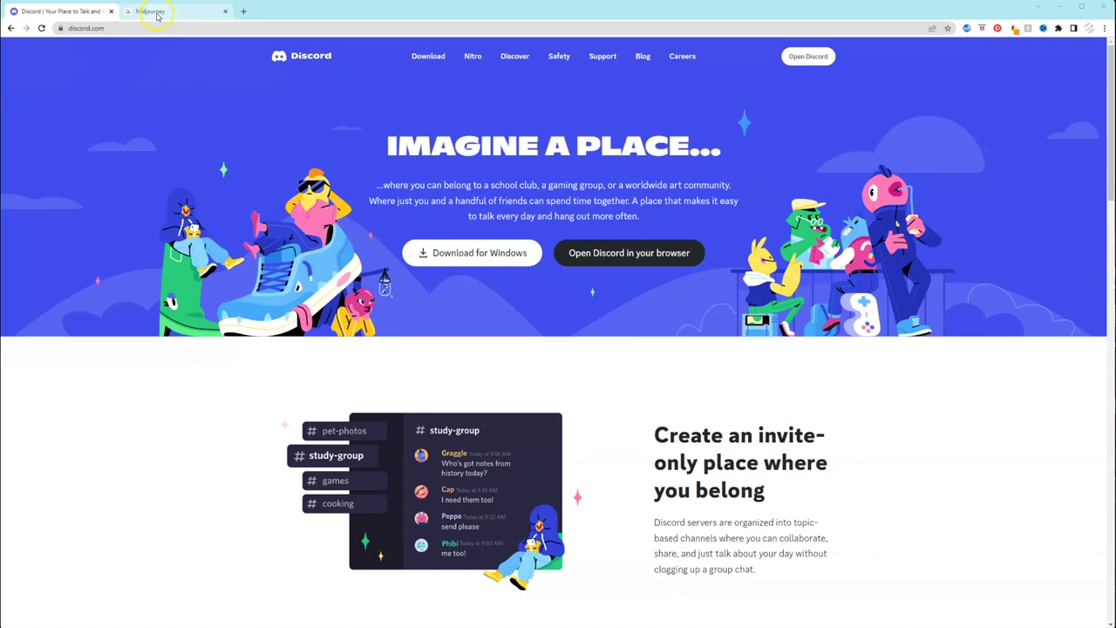
# On the Midjourney site, join the beta to bring up the Discord server invite
pyautogui.moveTo(157, 14)
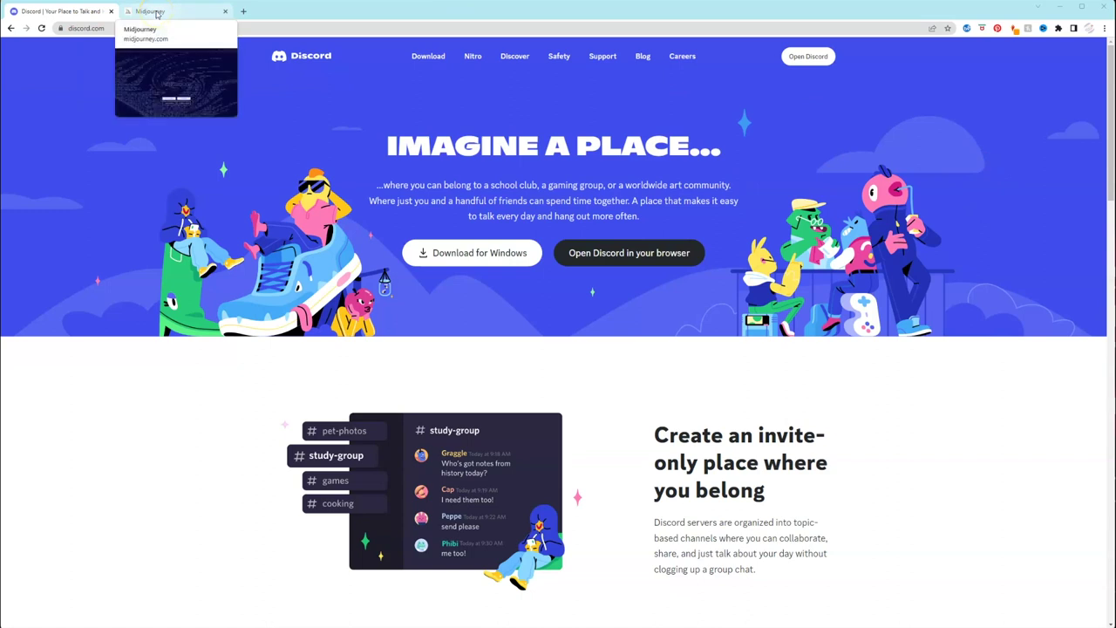
pyautogui.click(157, 14)
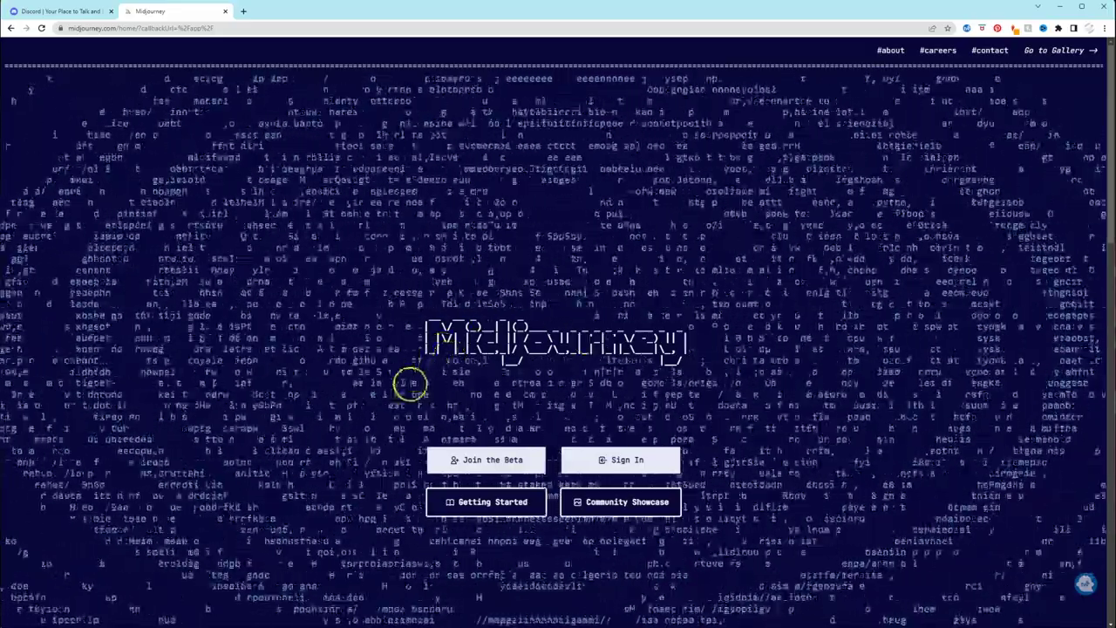
pyautogui.click(485, 462)
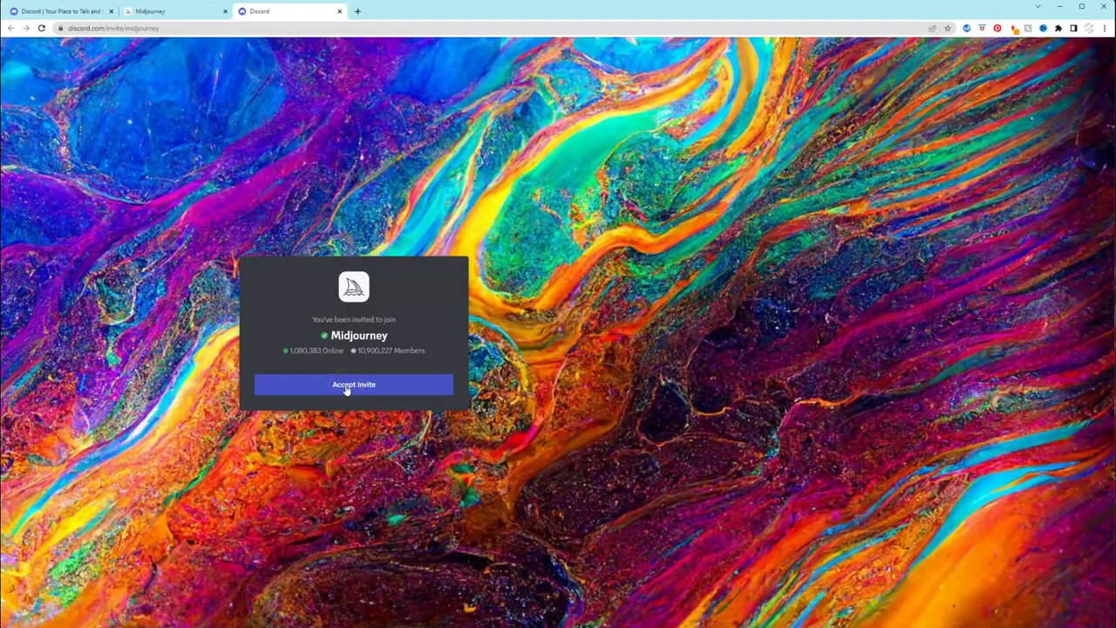
# Accept the Midjourney server invitation in Discord
pyautogui.click(345, 388)
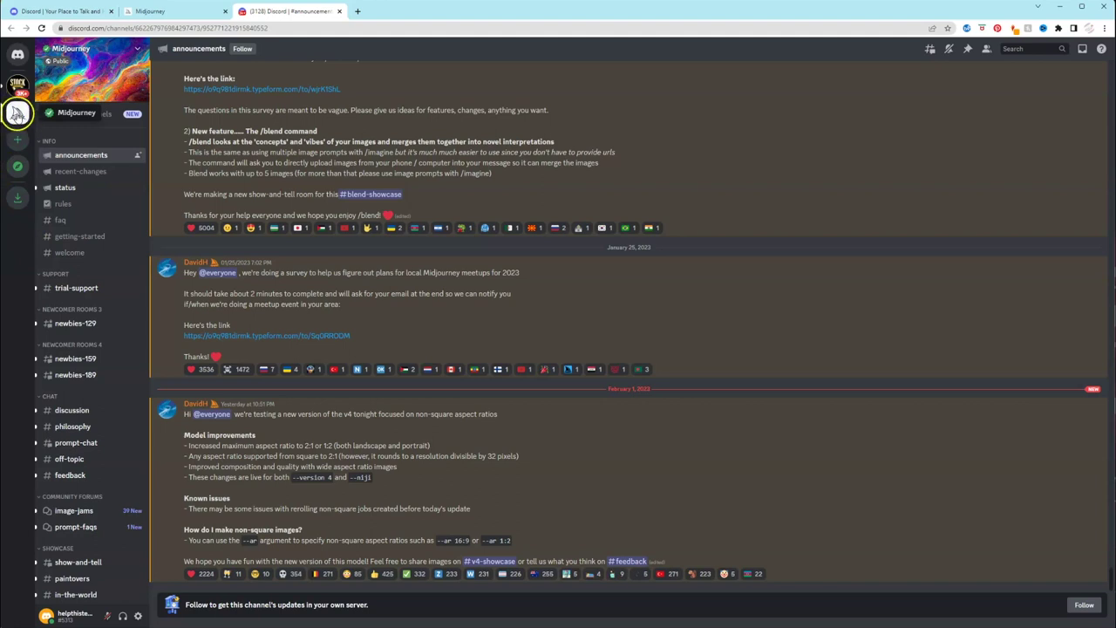
# Open the Midjourney server from the Discord server list
pyautogui.click(17, 114)
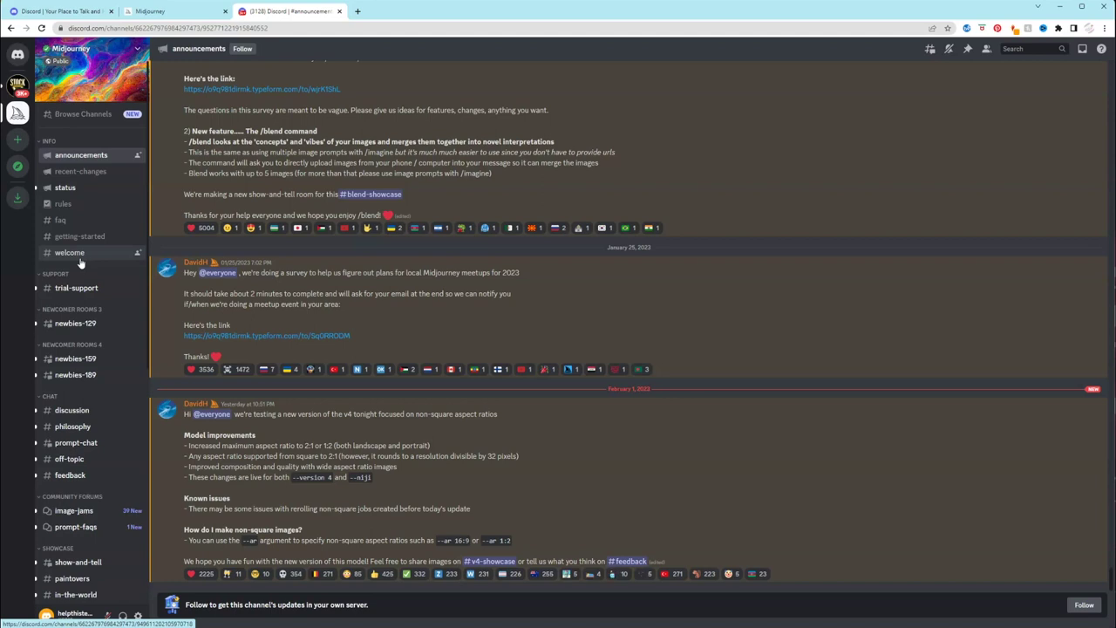
pyautogui.moveTo(57, 365)
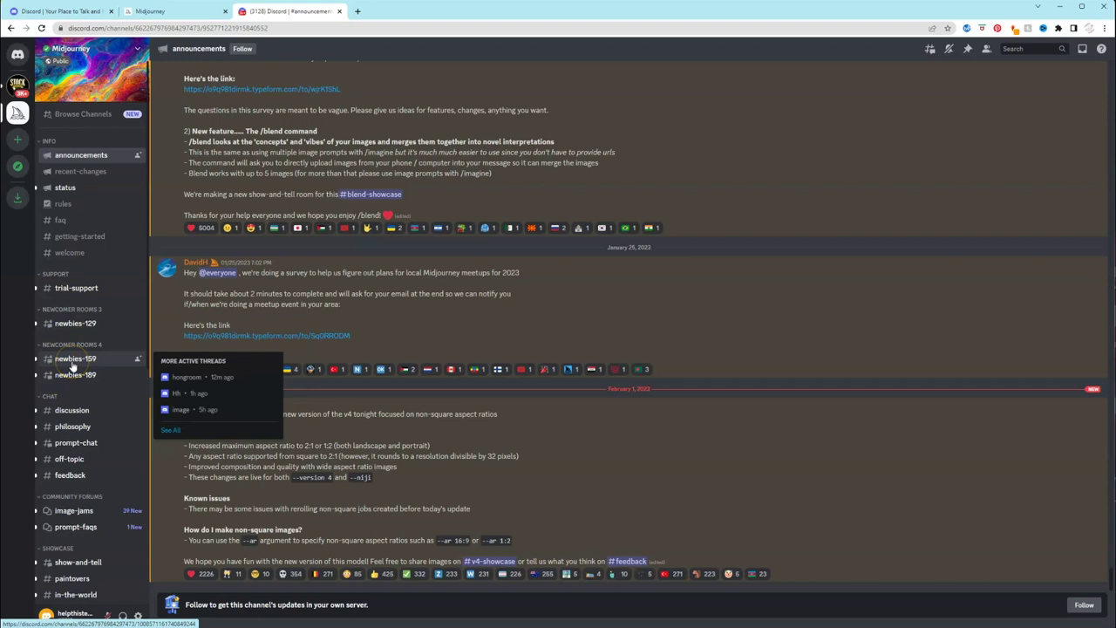
# Open newbies-159 and browse other users' four-image grids, such as the green-skinned giant
pyautogui.click(73, 367)
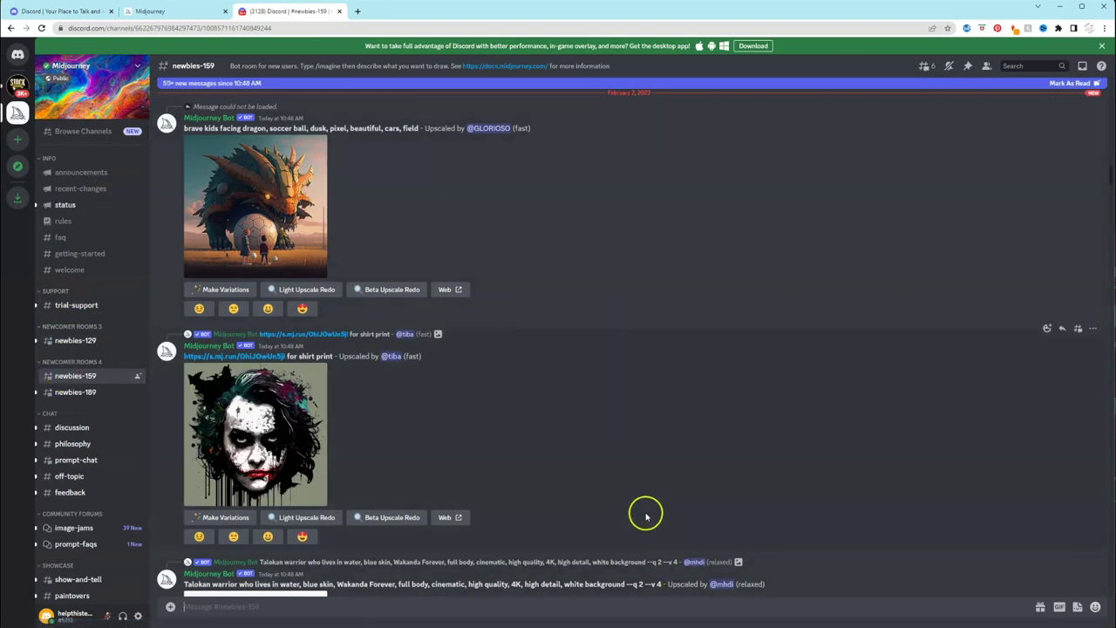
pyautogui.scroll(2, 536, 508)
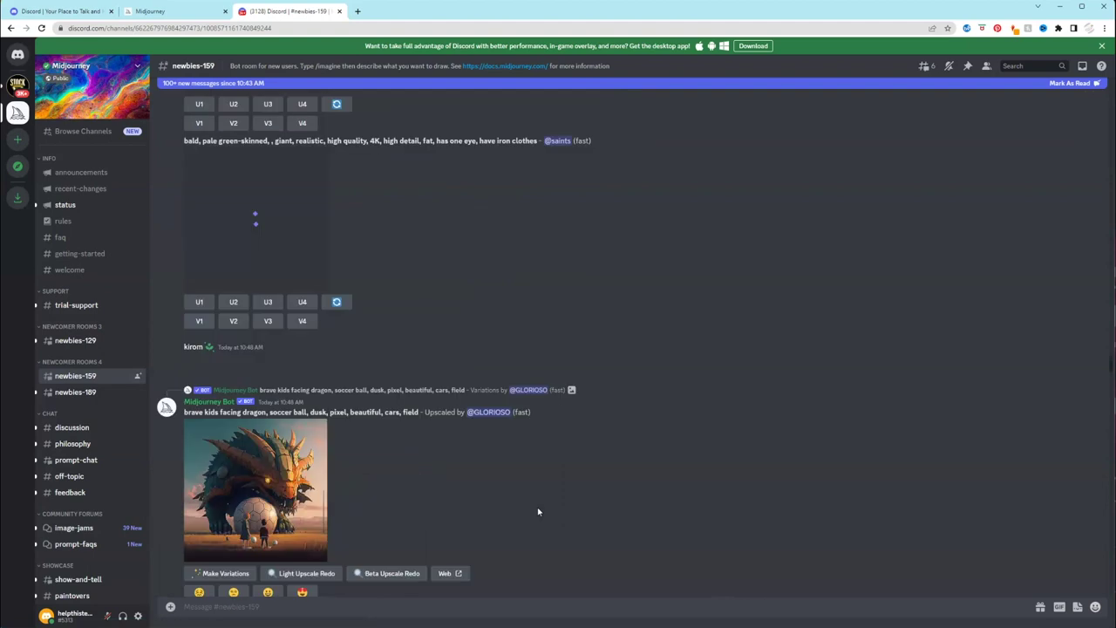
pyautogui.scroll(3, 538, 512)
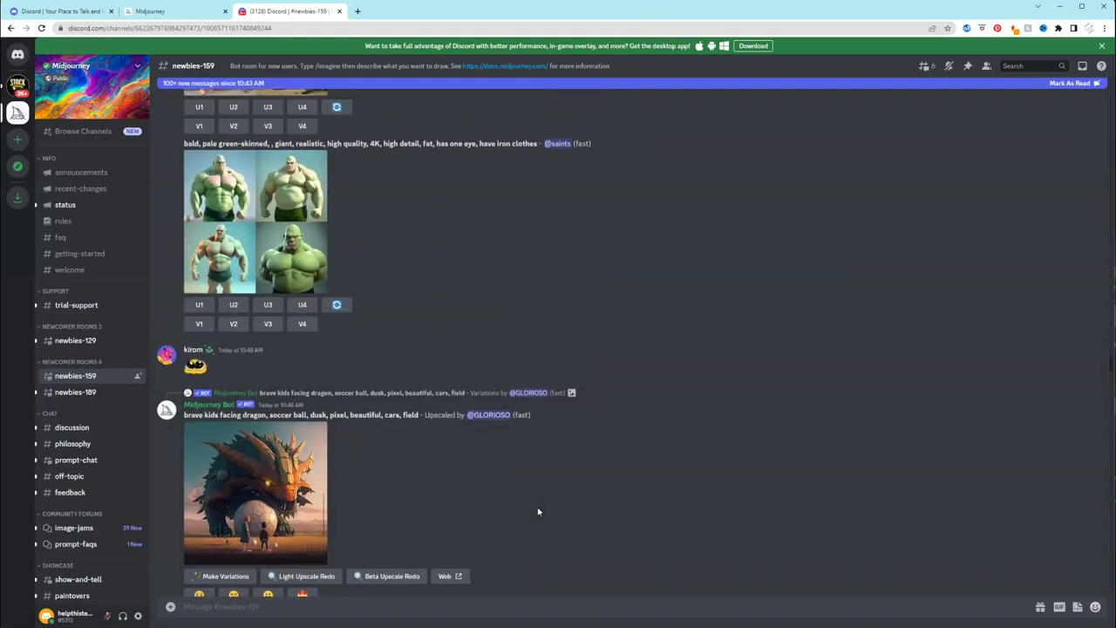
pyautogui.scroll(6, 539, 512)
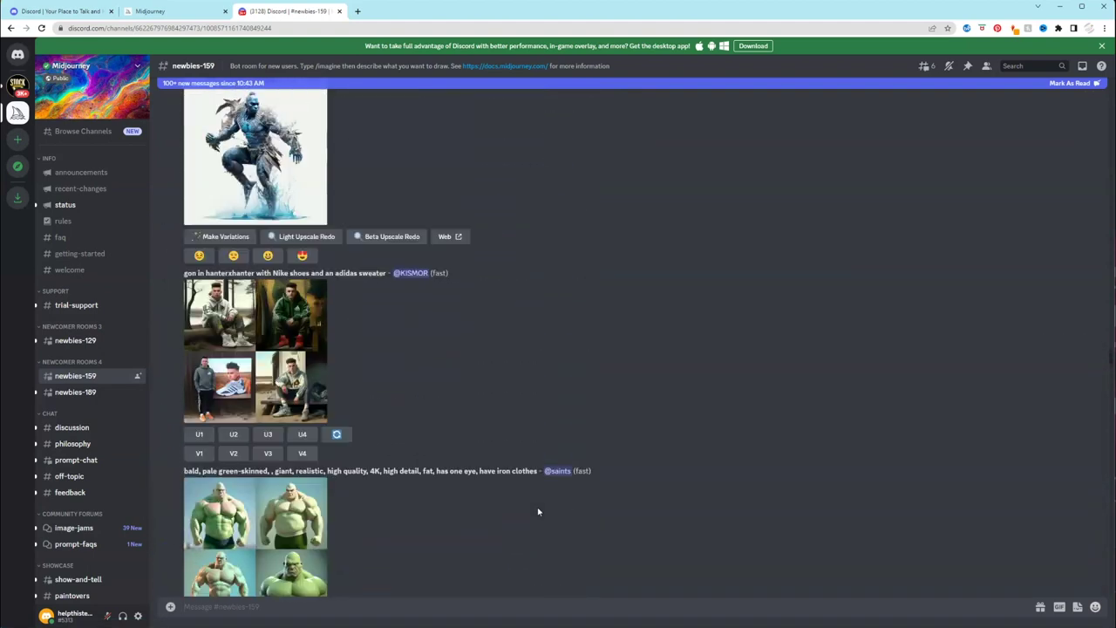
pyautogui.scroll(-7, 538, 512)
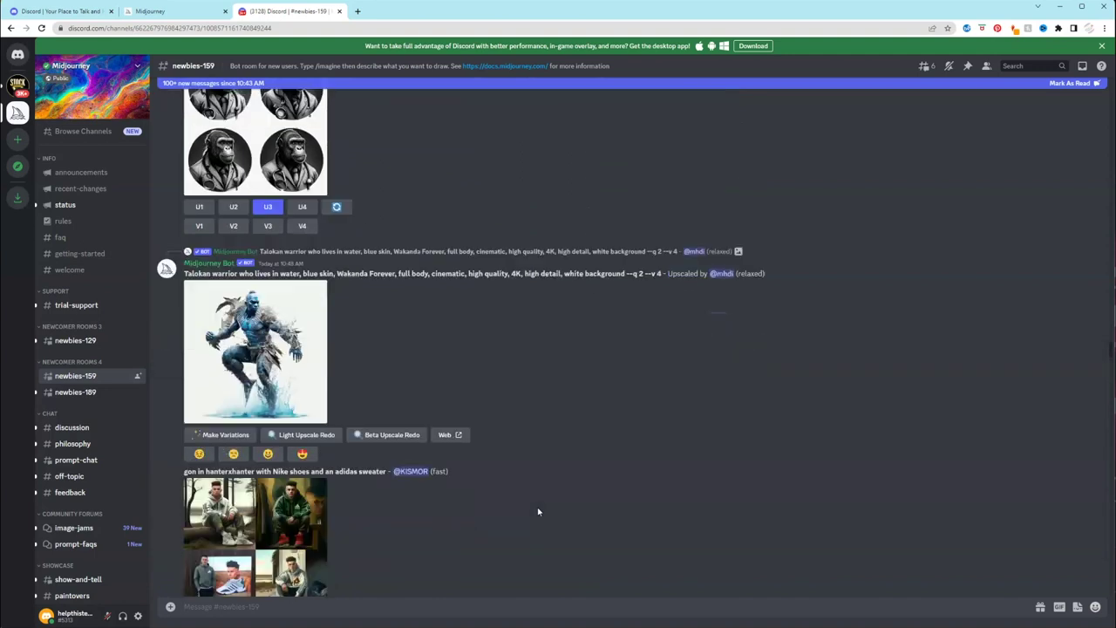
pyautogui.scroll(-6, 538, 512)
pyautogui.scroll(-2, 538, 512)
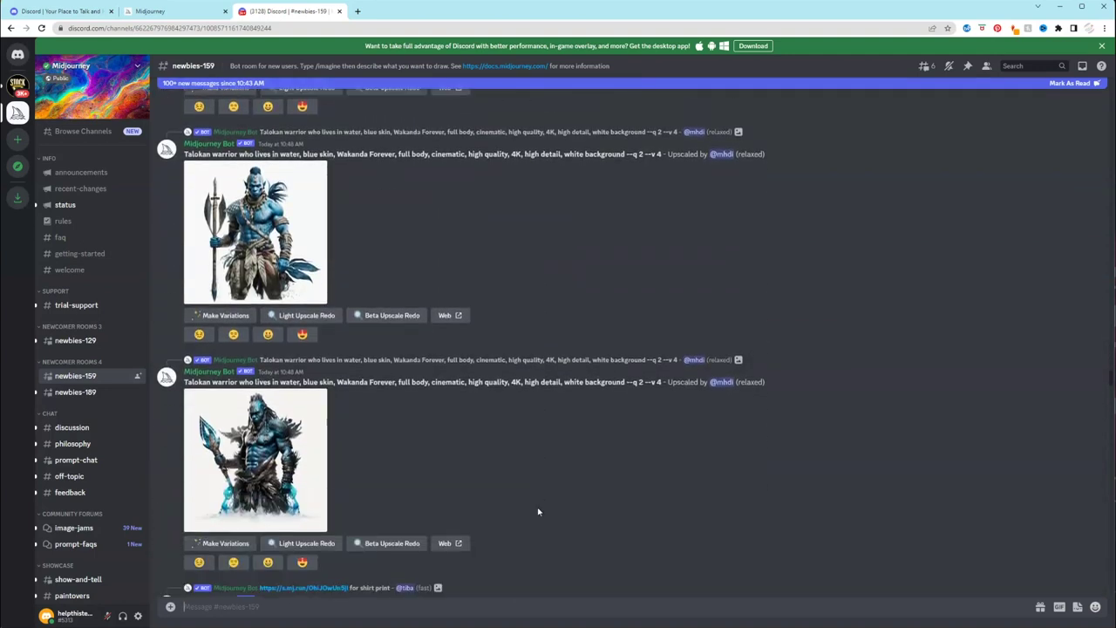
pyautogui.scroll(7, 538, 512)
pyautogui.scroll(4, 538, 512)
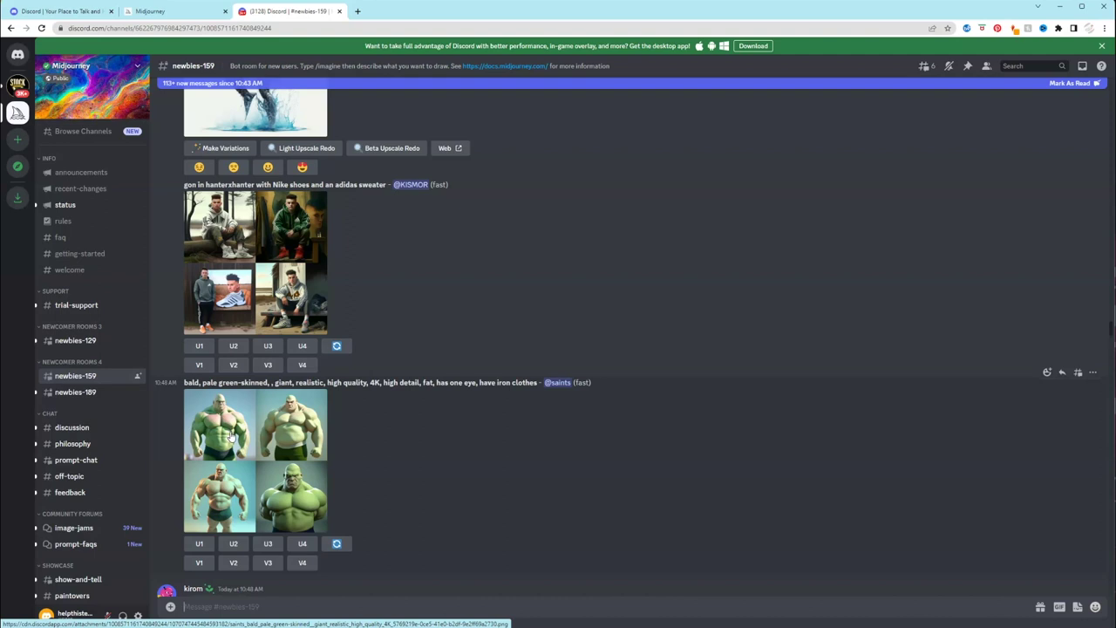
pyautogui.click(200, 544)
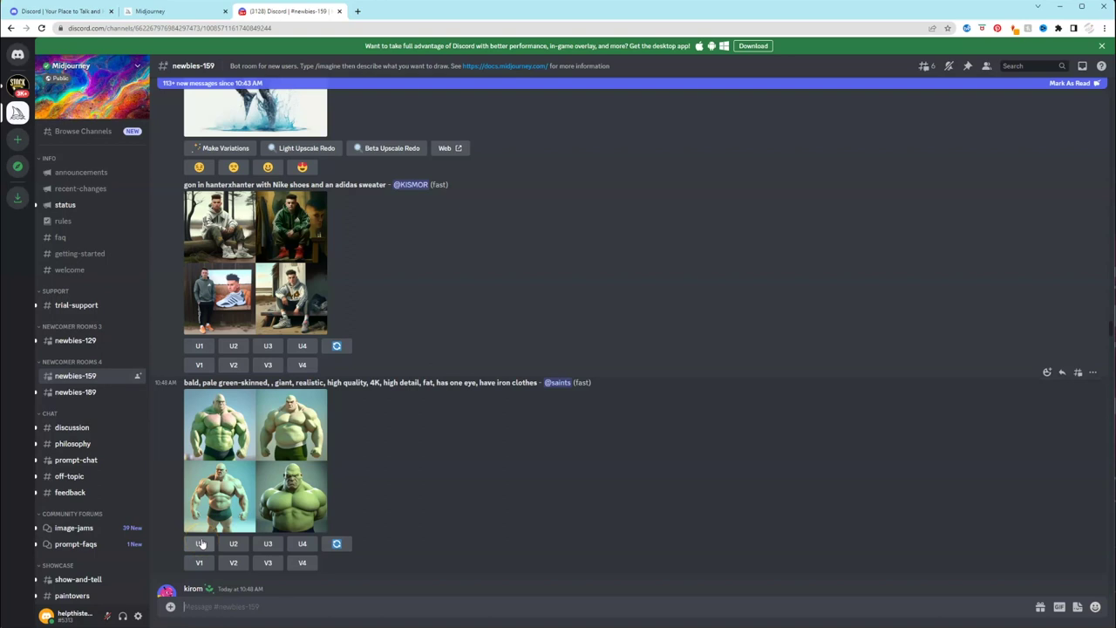
pyautogui.click(200, 543)
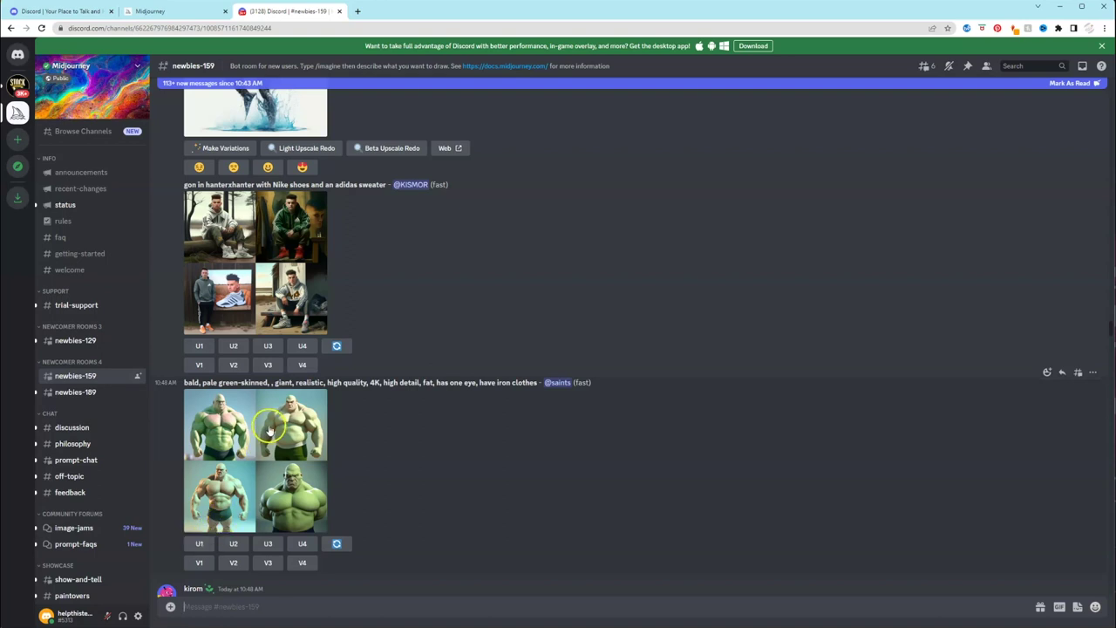
pyautogui.click(284, 434)
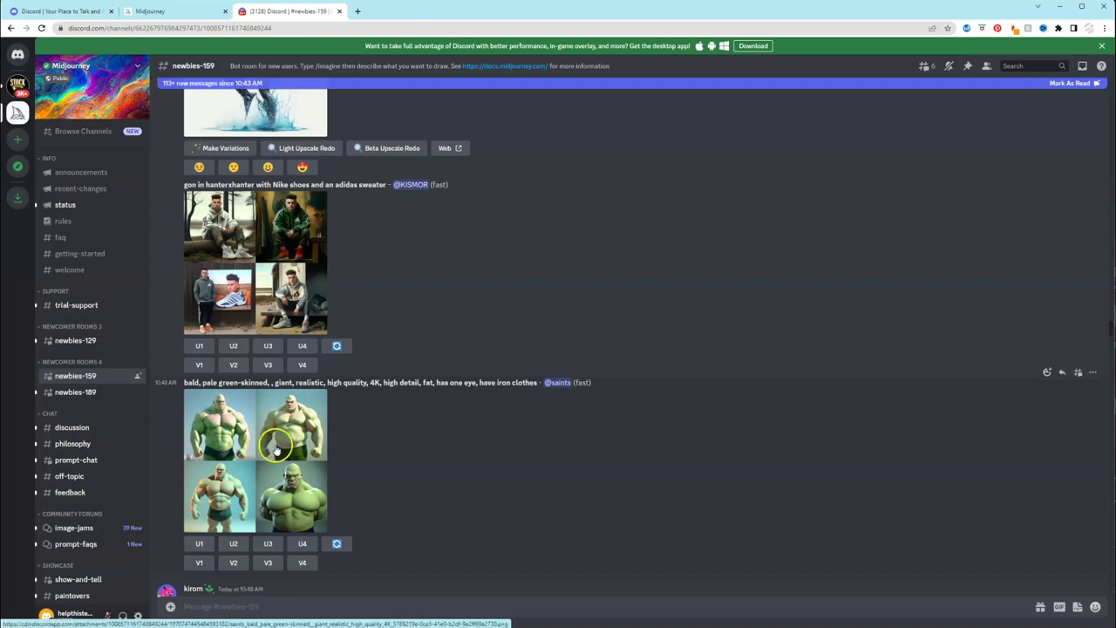
pyautogui.click(222, 494)
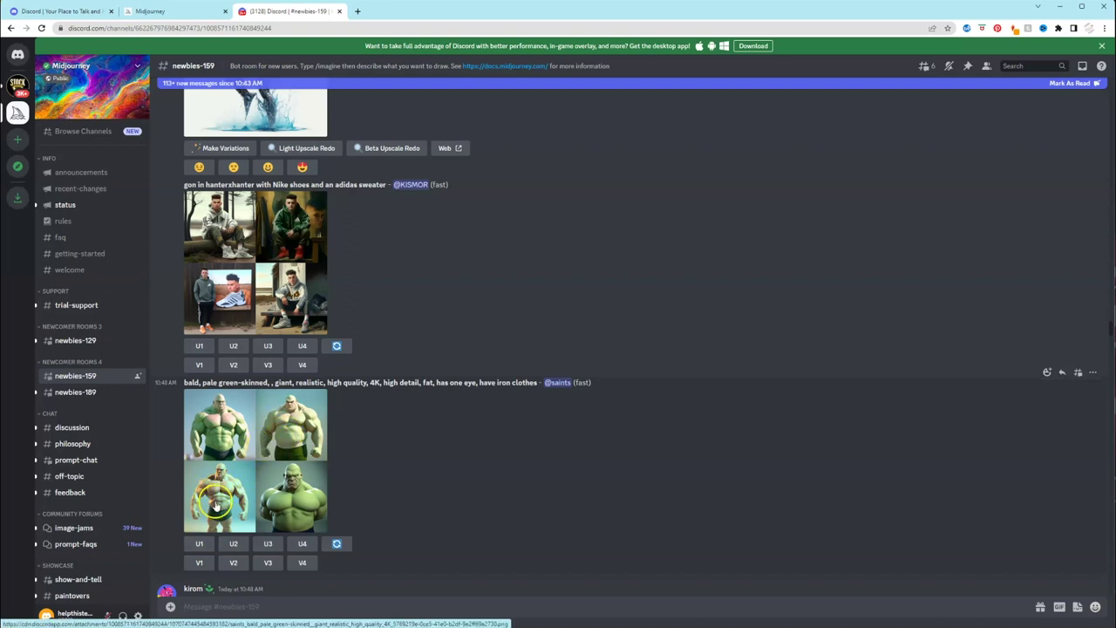
pyautogui.click(209, 443)
pyautogui.click(217, 506)
pyautogui.click(266, 572)
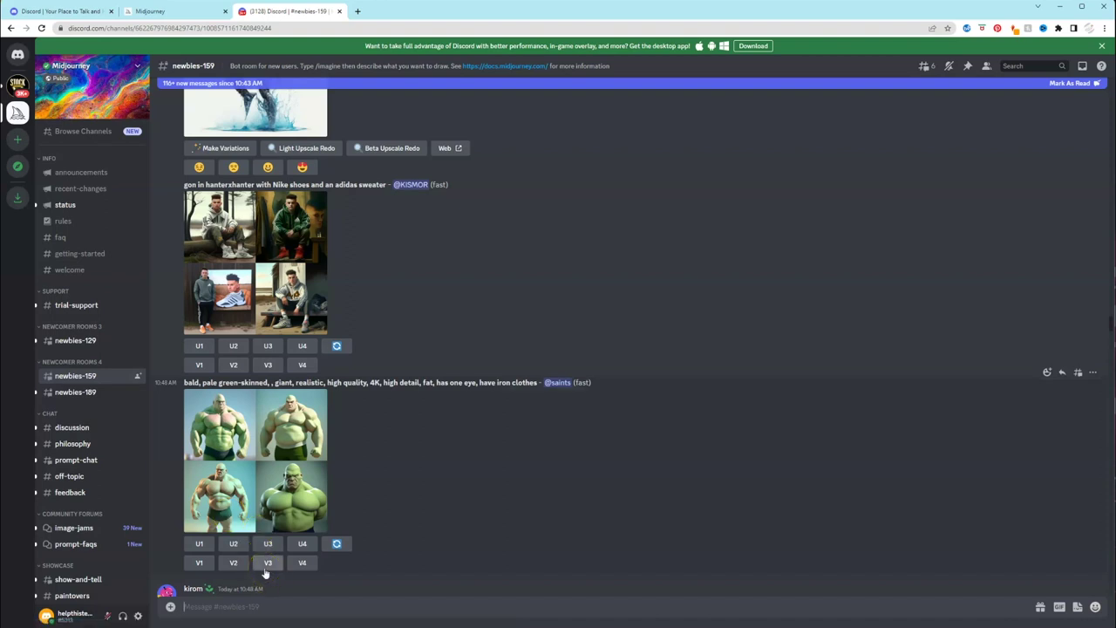
pyautogui.click(267, 571)
pyautogui.click(303, 494)
pyautogui.click(333, 542)
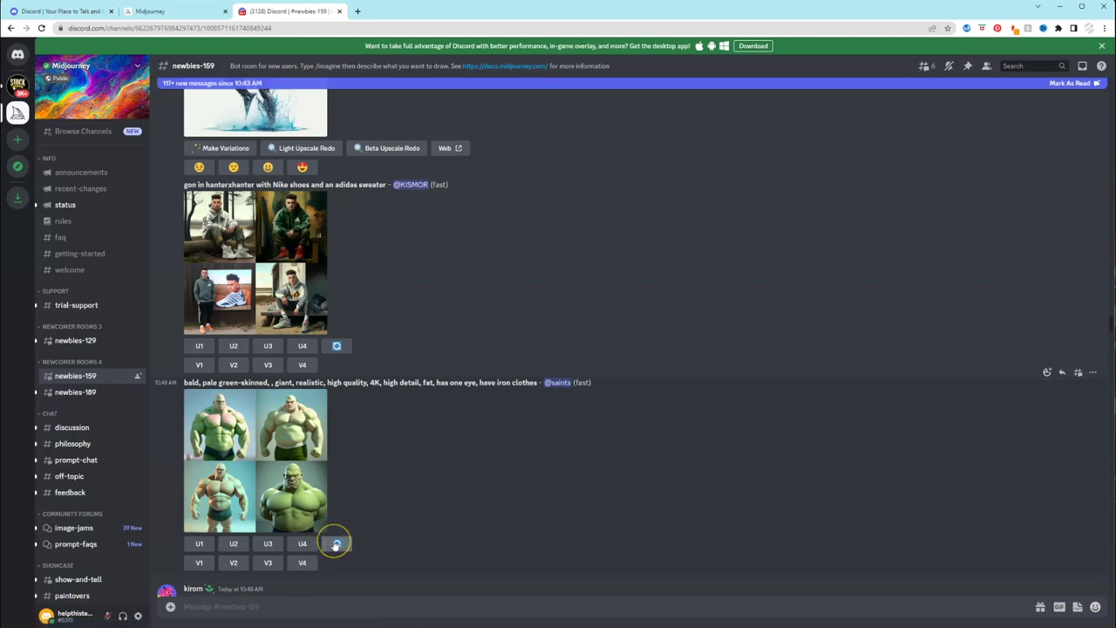
pyautogui.click(335, 544)
pyautogui.click(347, 575)
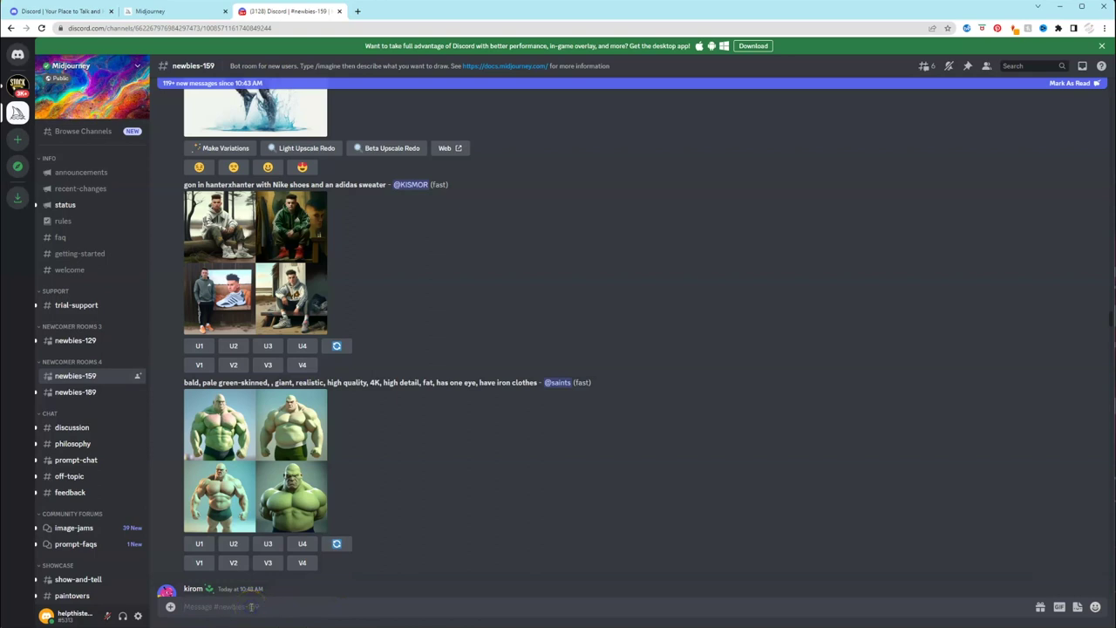
# Enter a /imagine prompt: 'smiling african american mermaid with curly hair anime'
pyautogui.write('/')
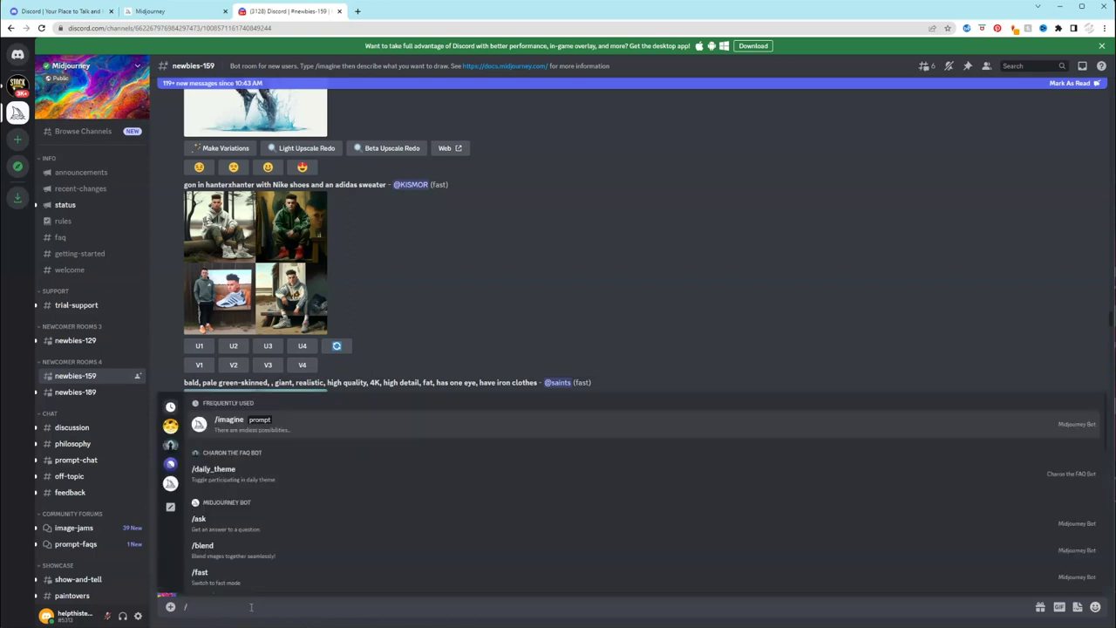
pyautogui.write('ima')
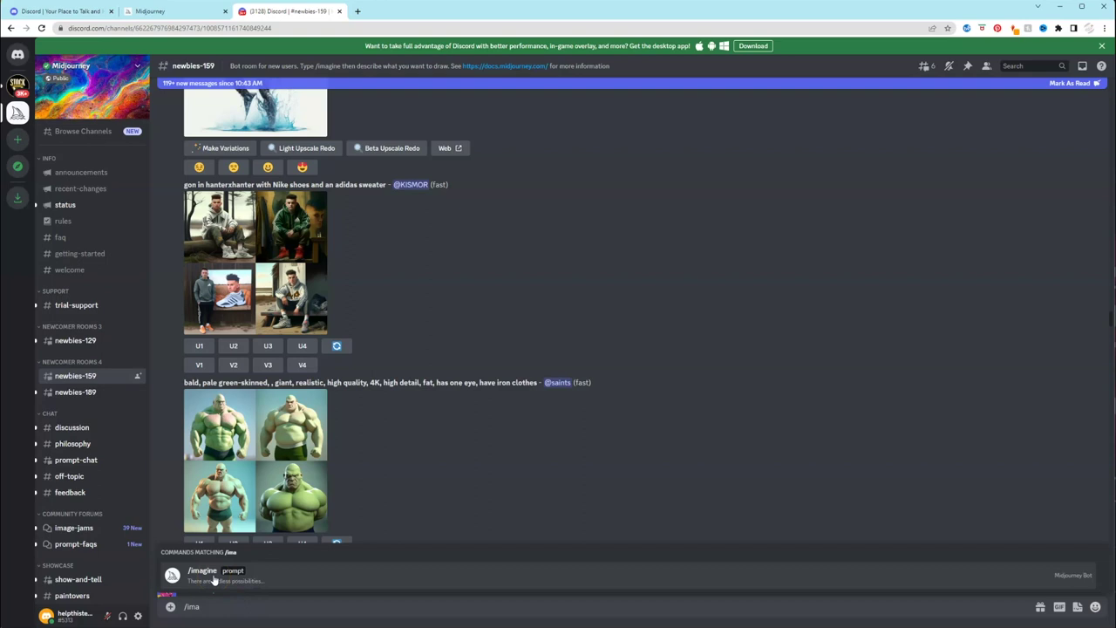
pyautogui.click(214, 579)
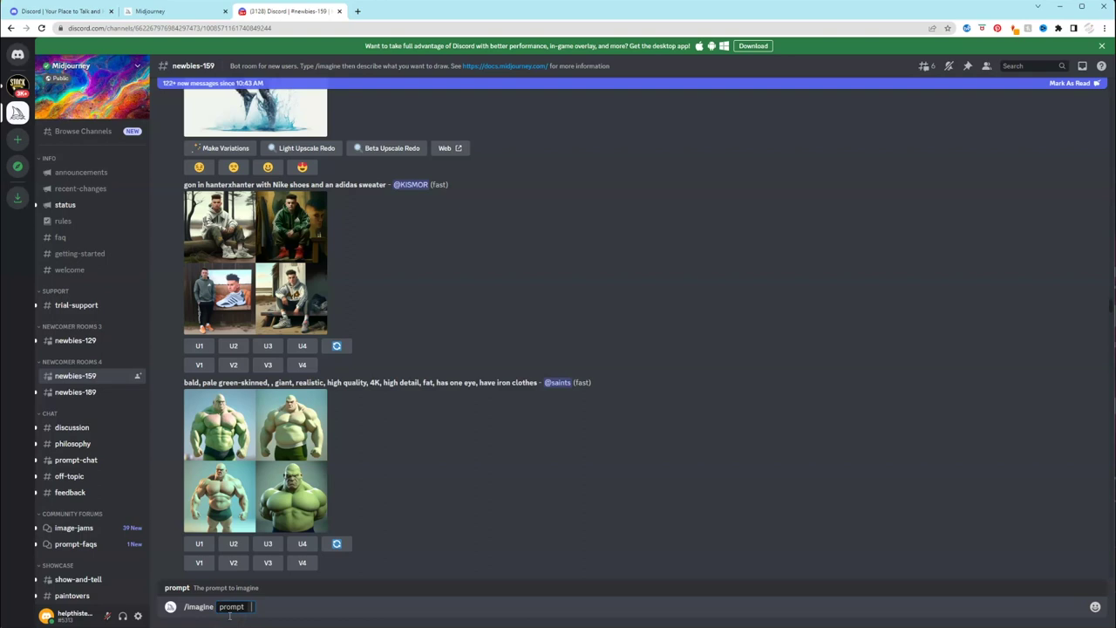
pyautogui.write('smiling african american')
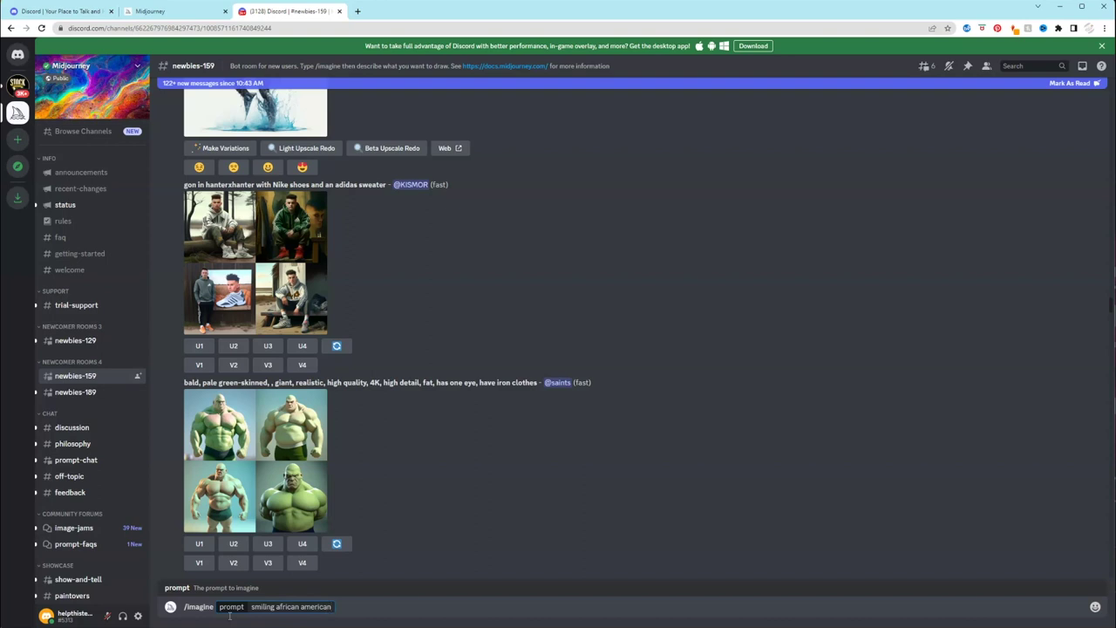
pyautogui.write(' mermaid with curly hair')
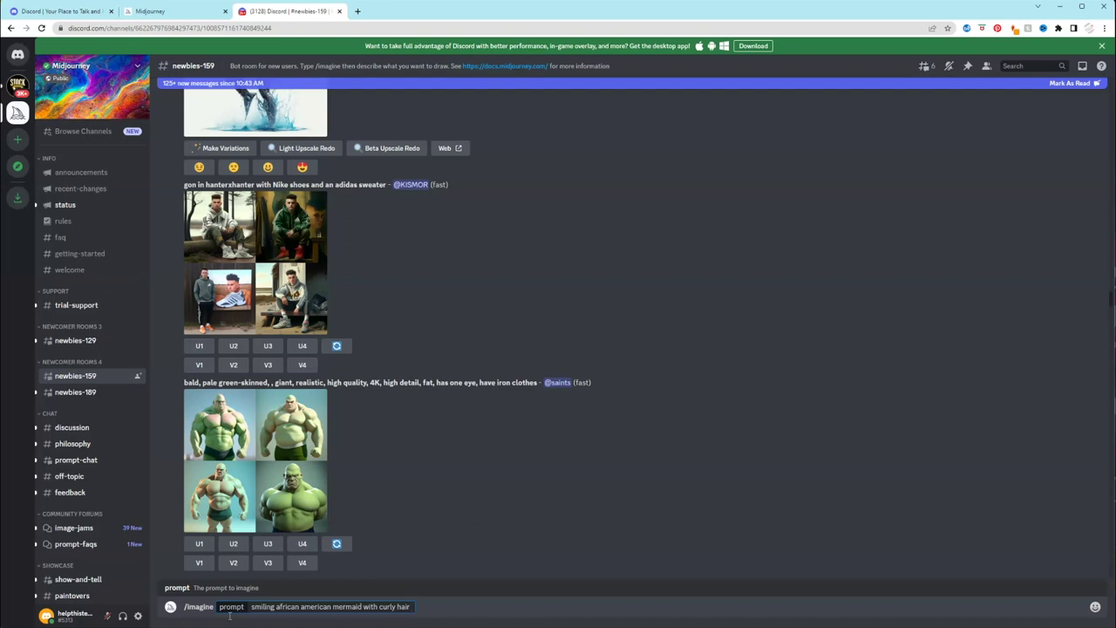
pyautogui.write('anime')
# Submit the mermaid prompt and scroll back to its four-image grid
pyautogui.press('Return')
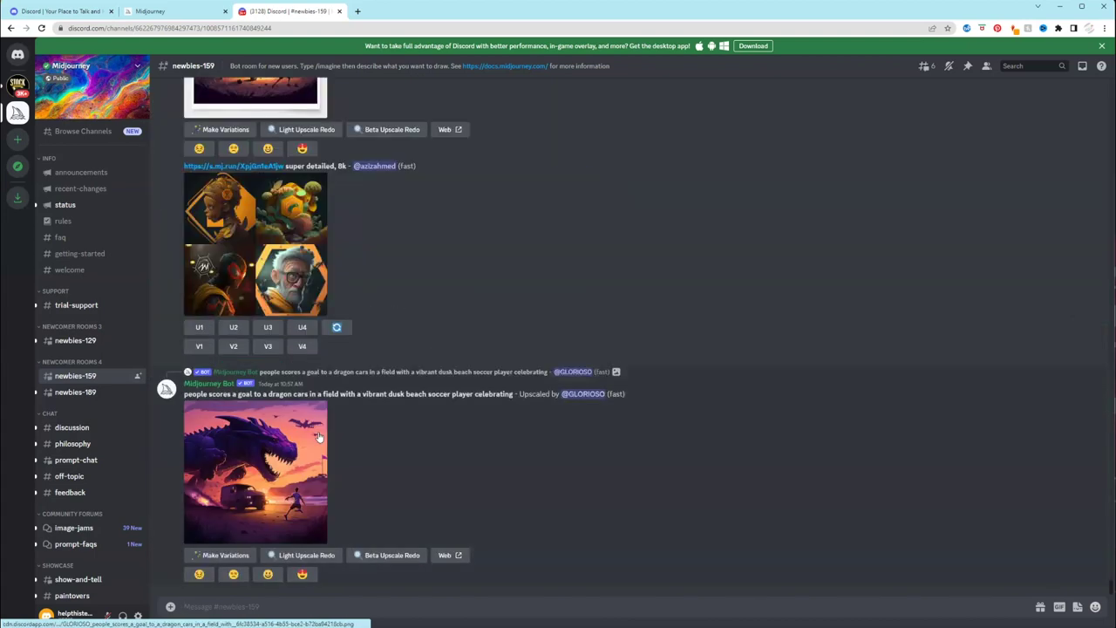
pyautogui.scroll(5, 318, 436)
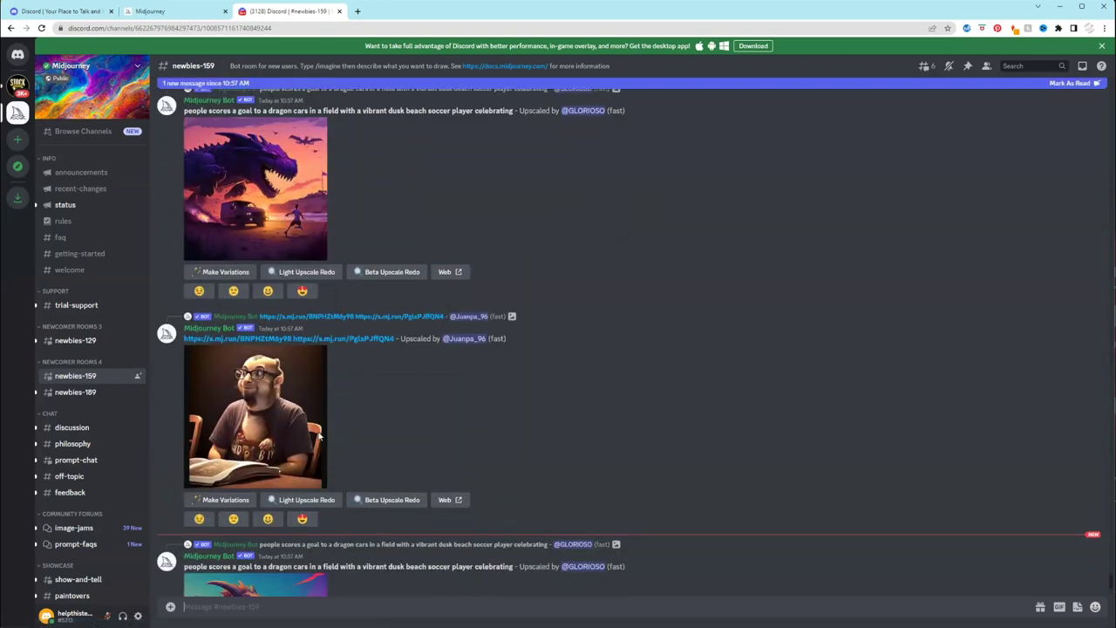
pyautogui.scroll(-3, 319, 436)
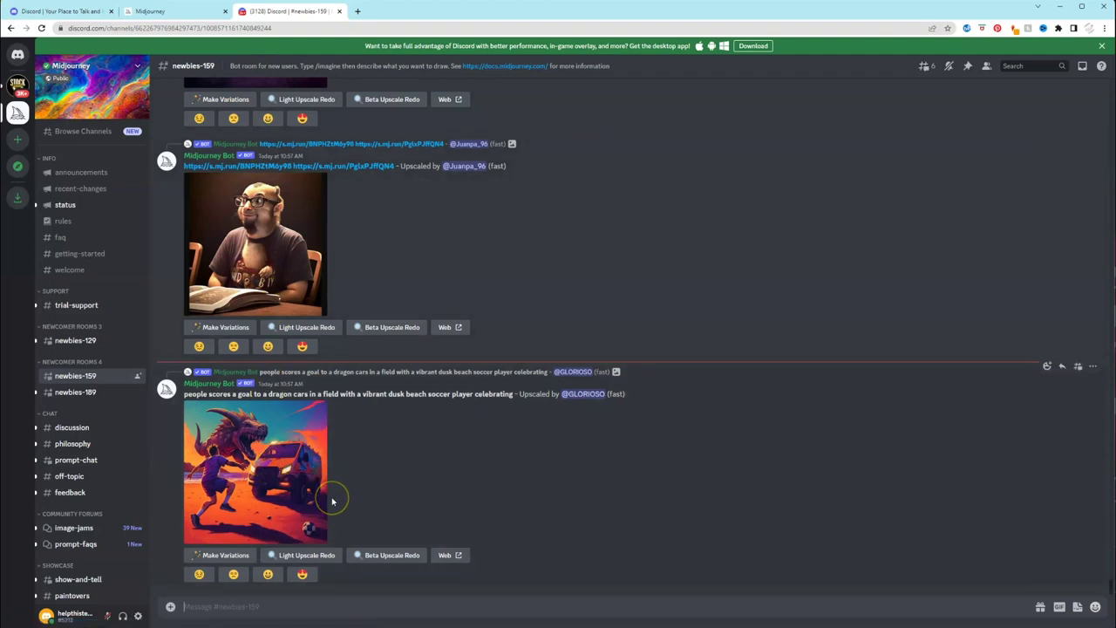
pyautogui.scroll(6, 331, 501)
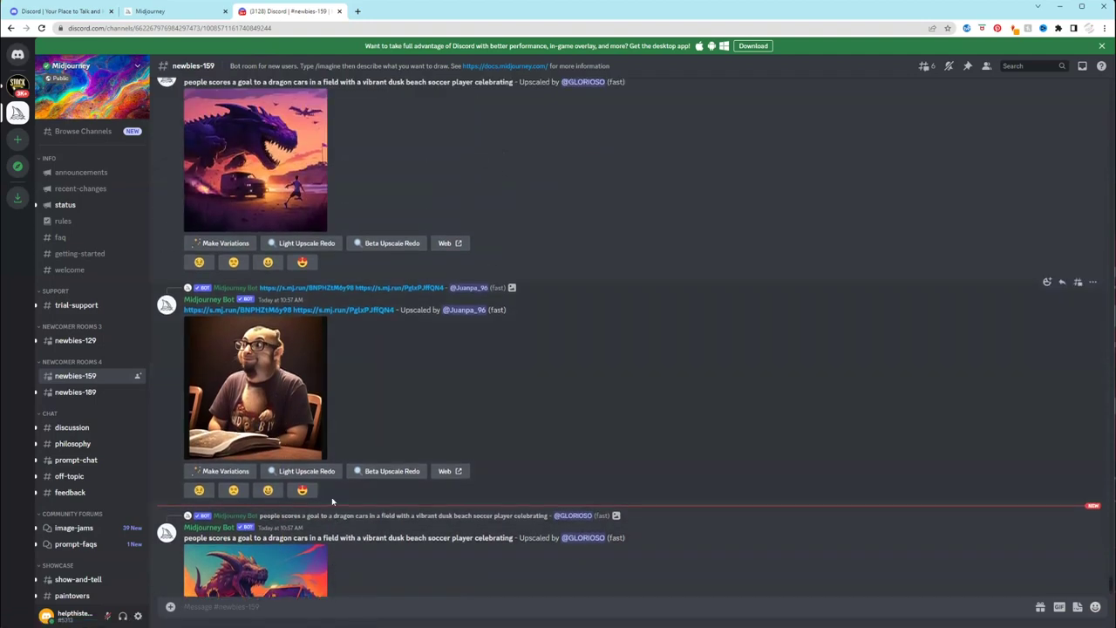
pyautogui.scroll(10, 331, 502)
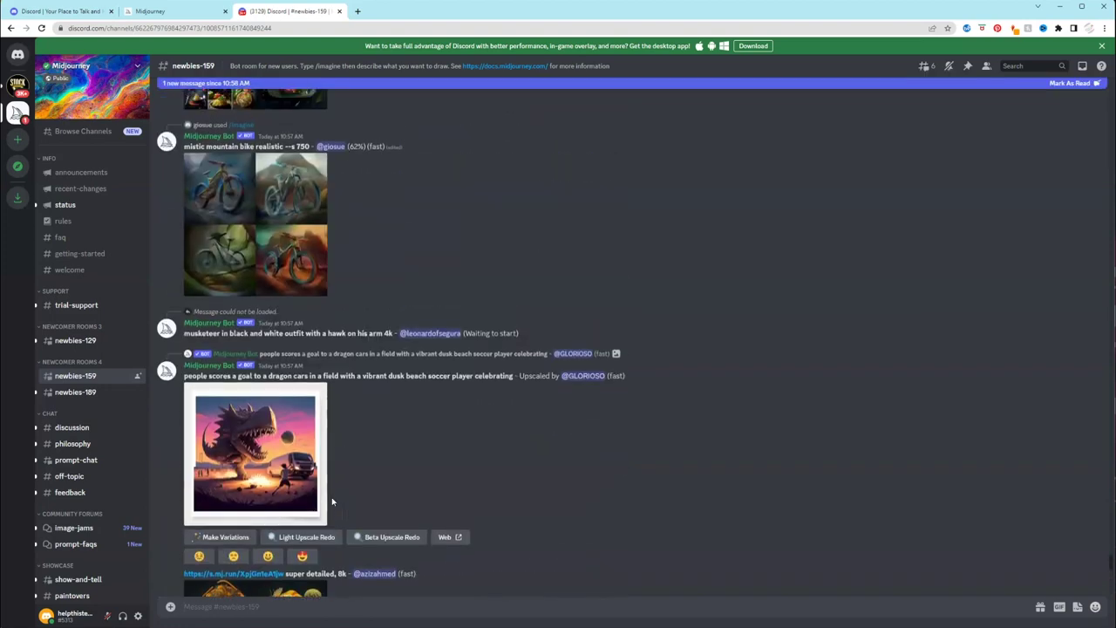
pyautogui.scroll(10, 336, 504)
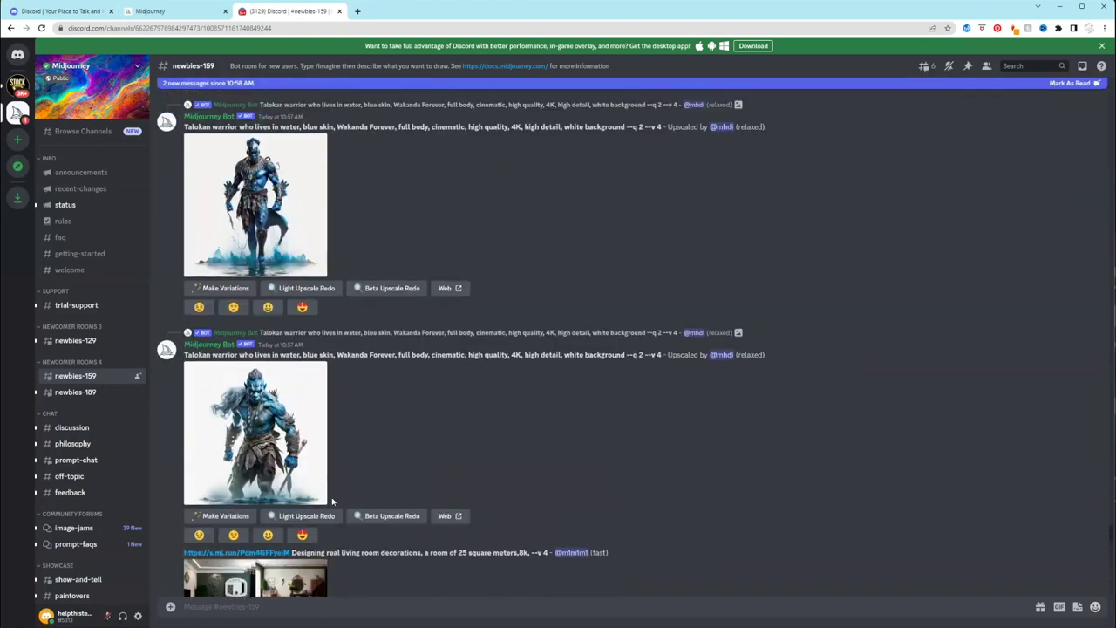
pyautogui.scroll(10, 335, 499)
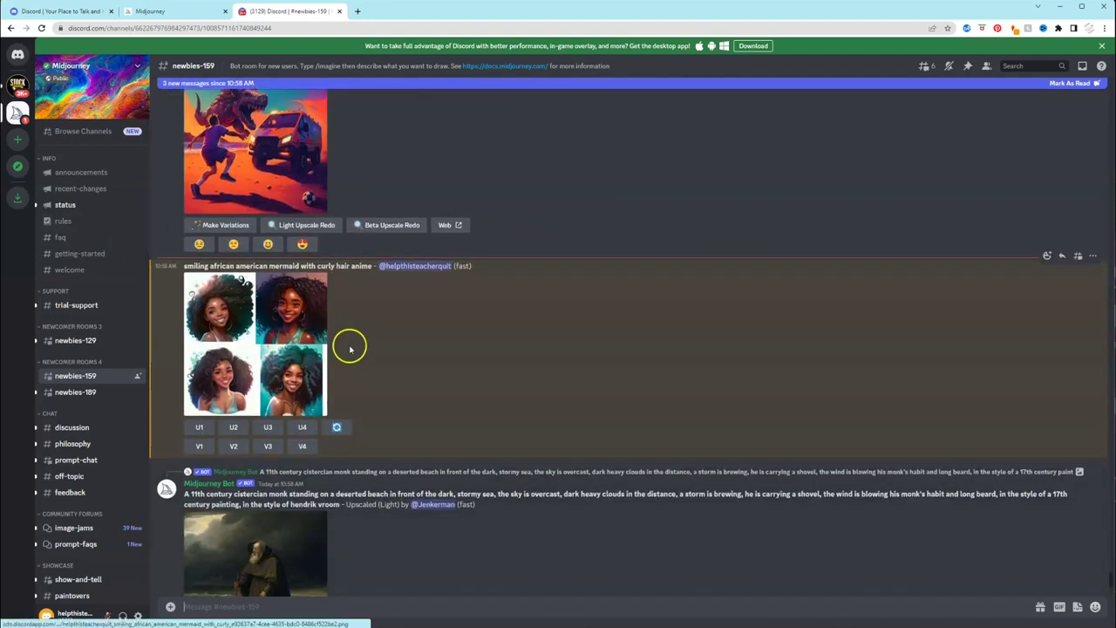
pyautogui.click(253, 338)
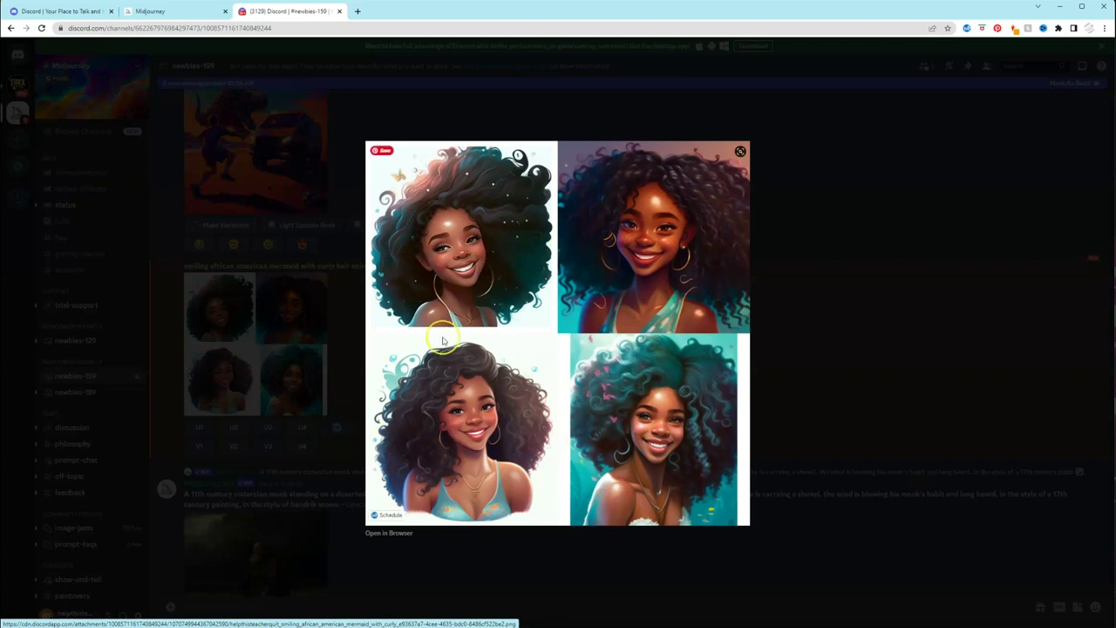
pyautogui.rightClick(551, 342)
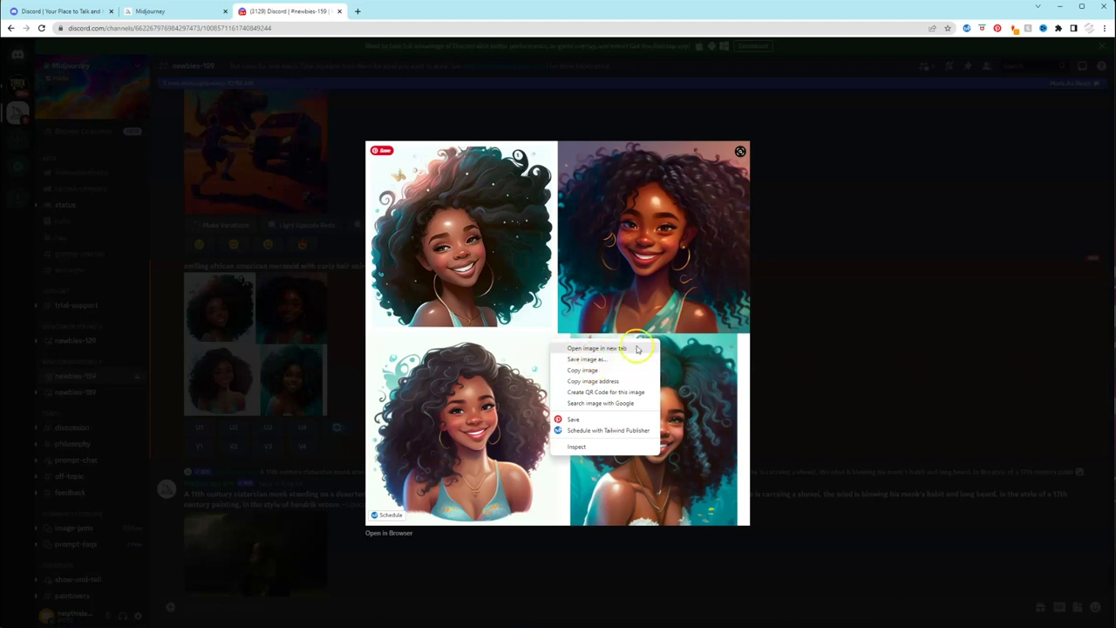
pyautogui.click(900, 458)
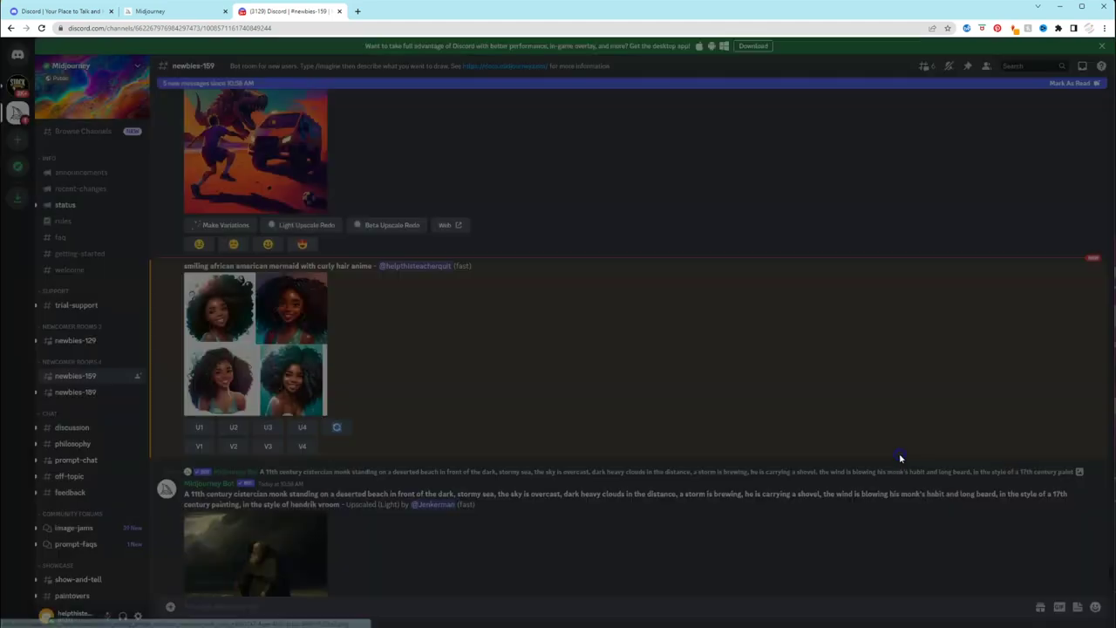
pyautogui.click(251, 346)
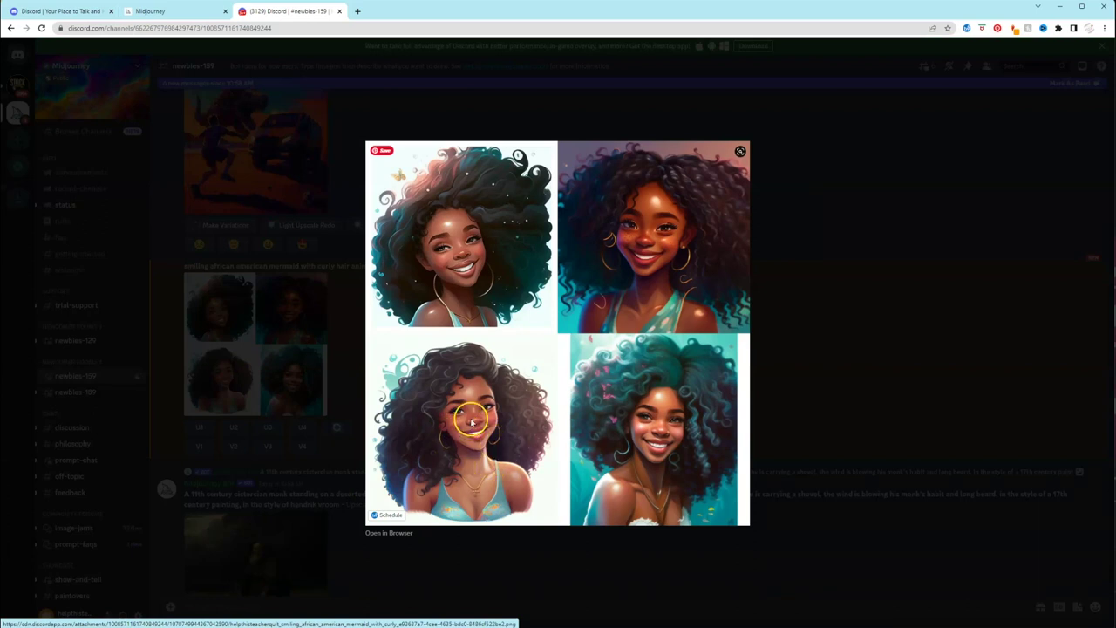
pyautogui.click(866, 438)
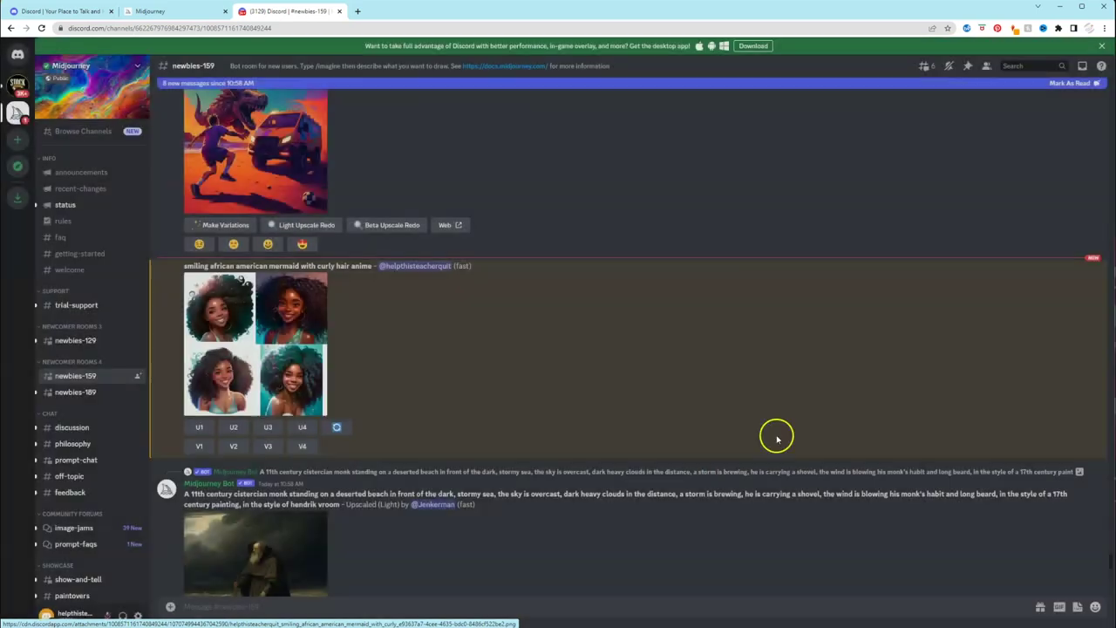
# Upscale the bottom-left mermaid image with U3
pyautogui.click(267, 430)
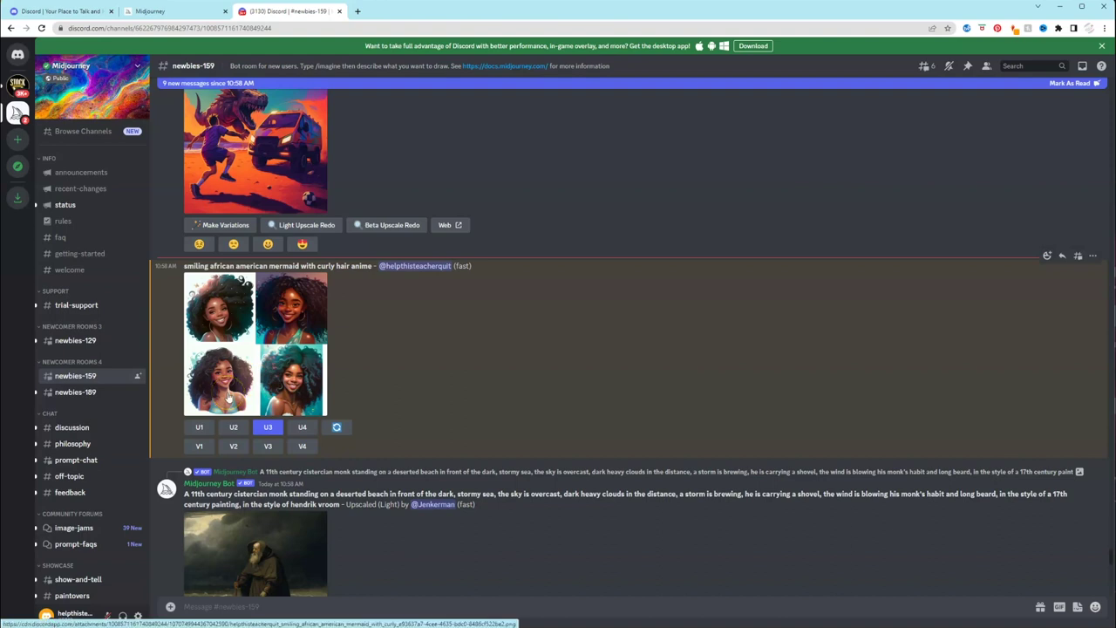
pyautogui.scroll(-5, 467, 420)
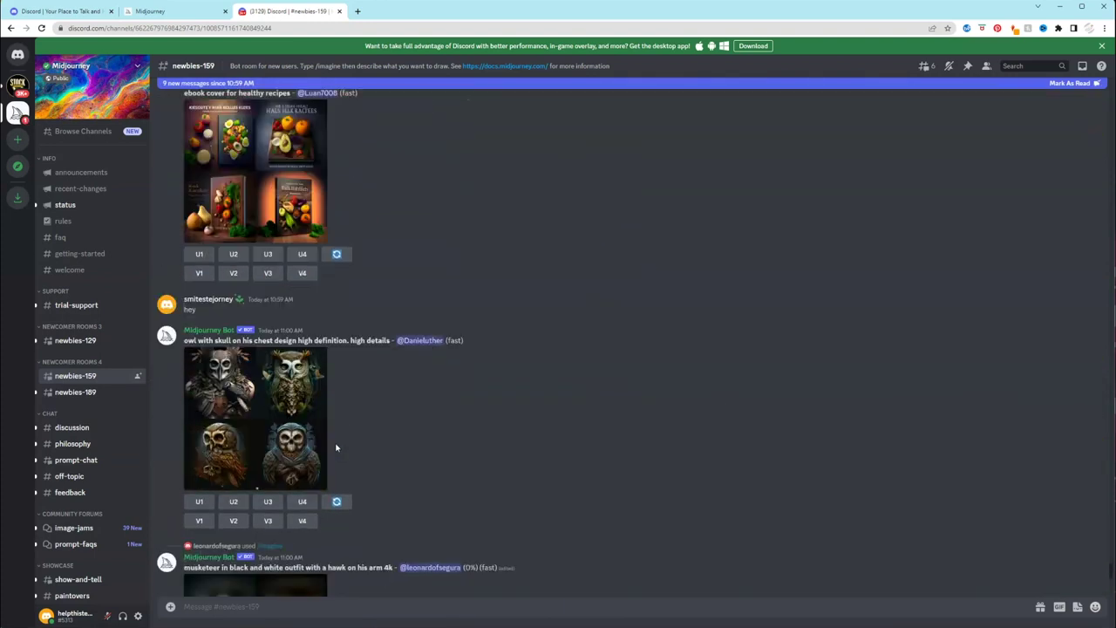
# Open the upscaled mermaid portrait full-size in its own browser tab
pyautogui.click(319, 531)
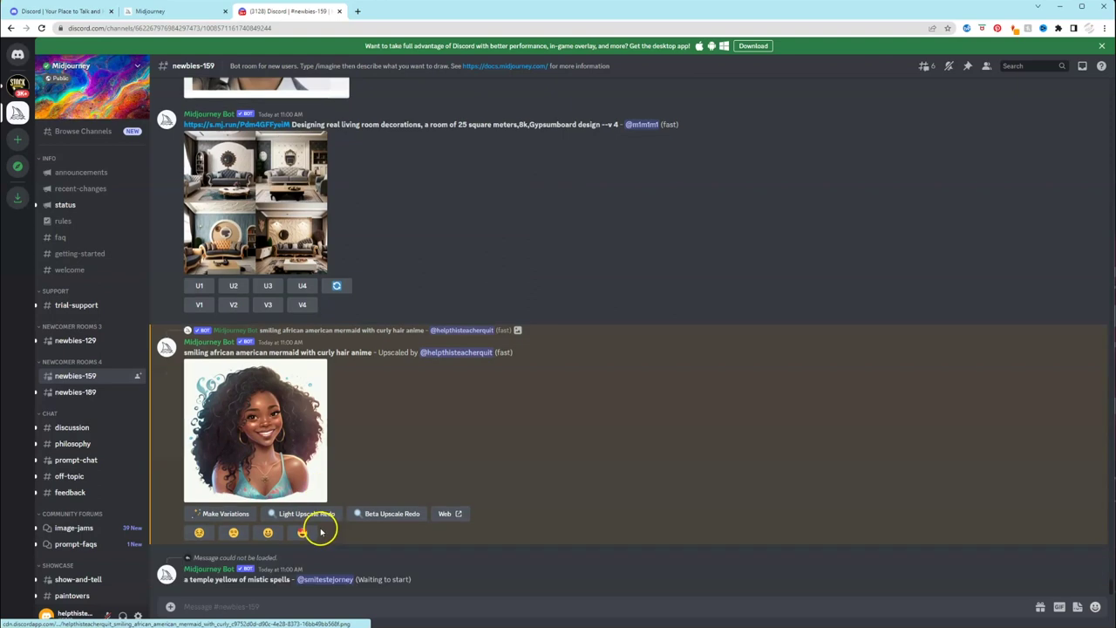
pyautogui.click(261, 403)
pyautogui.click(698, 347)
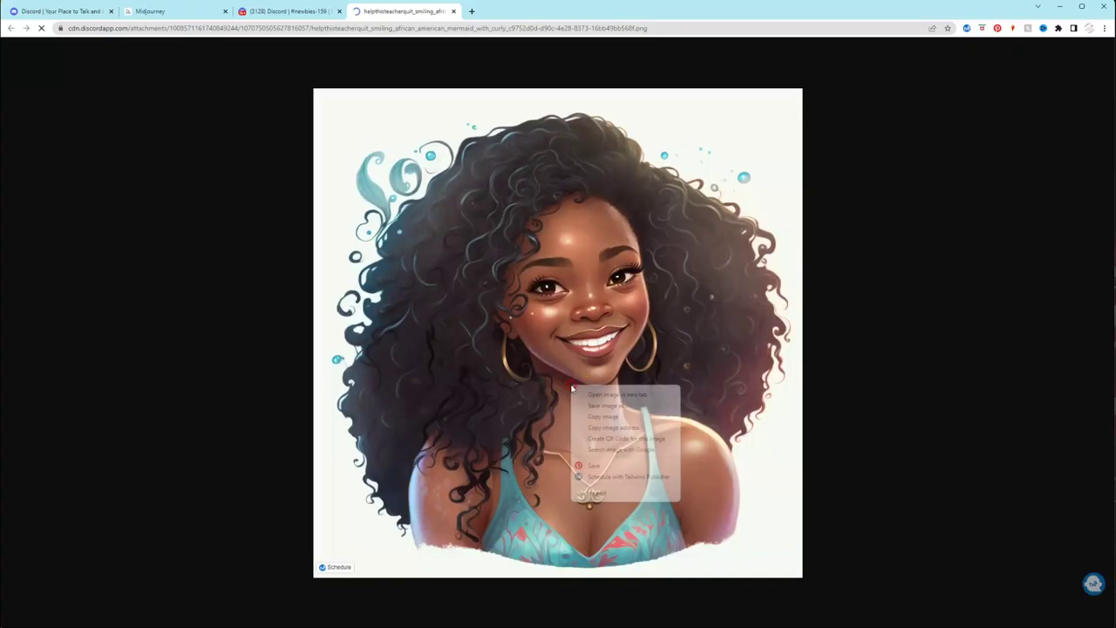
# Save the upscaled mermaid portrait to Downloads as mermaid.png
pyautogui.click(594, 406)
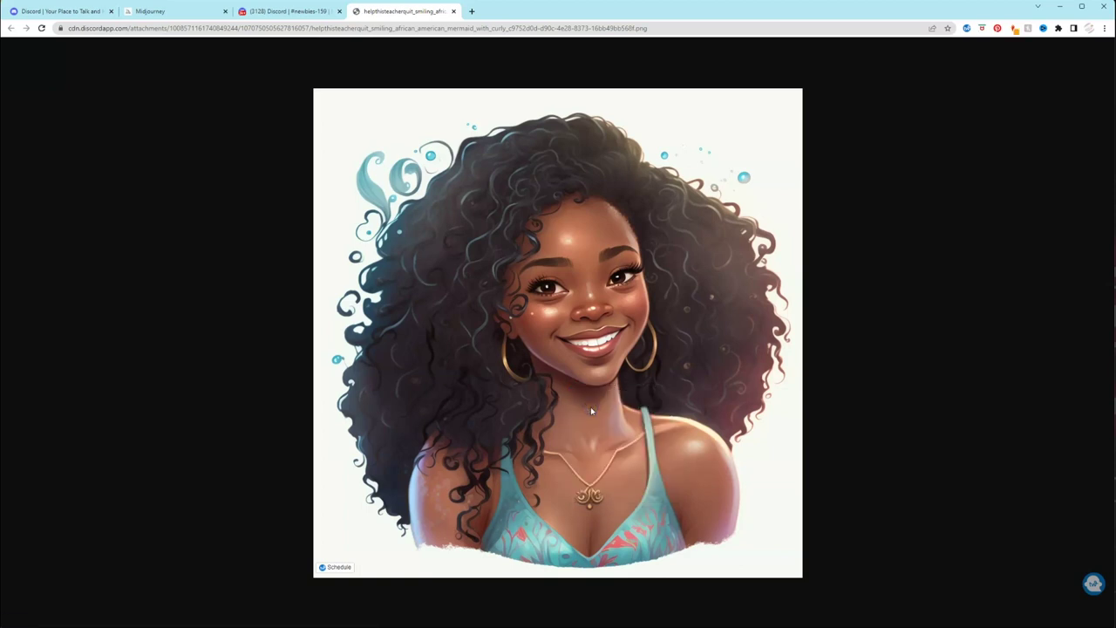
pyautogui.click(288, 538)
pyautogui.moveTo(288, 538); pyautogui.dragTo(5, 532)
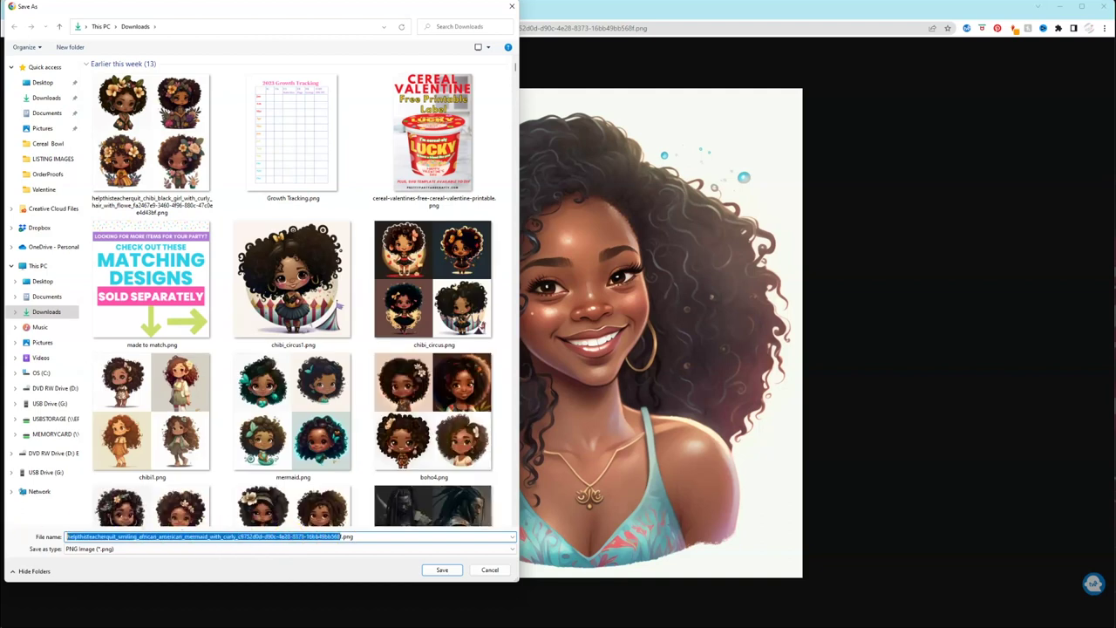
pyautogui.press('BackSpace')
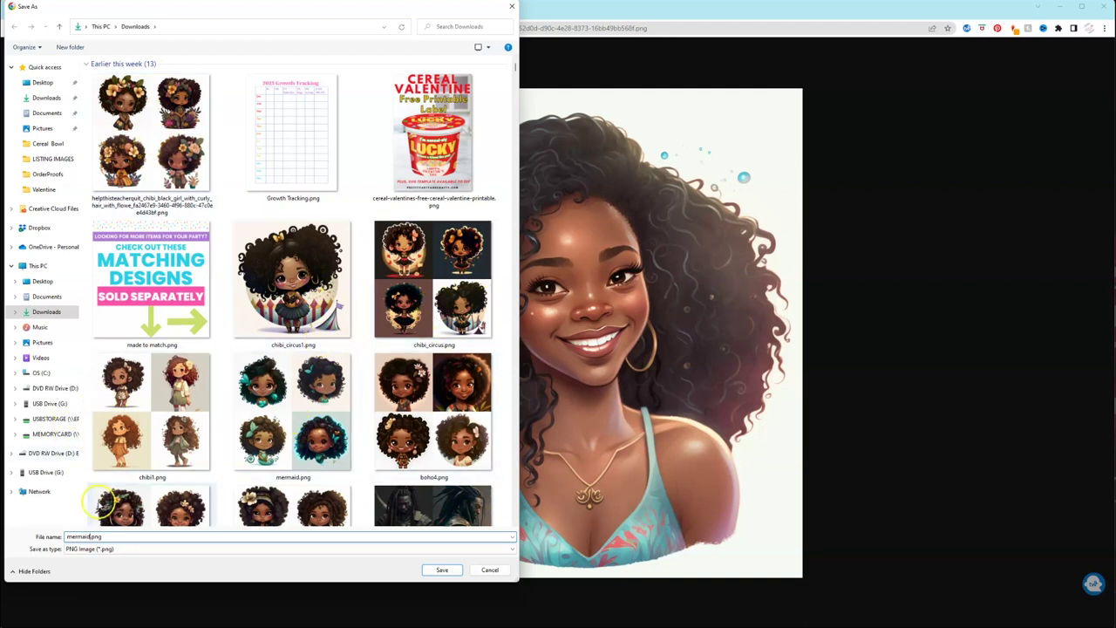
pyautogui.click(442, 571)
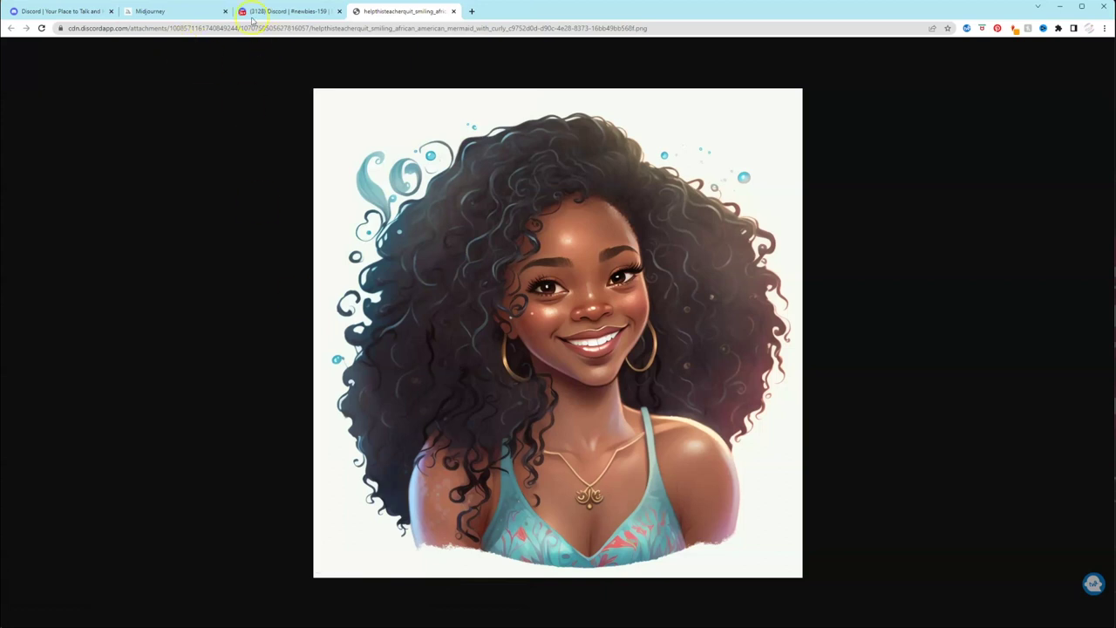
# Return to Discord's newbies-159, close the enlarged mermaid image and focus the message box
pyautogui.click(289, 12)
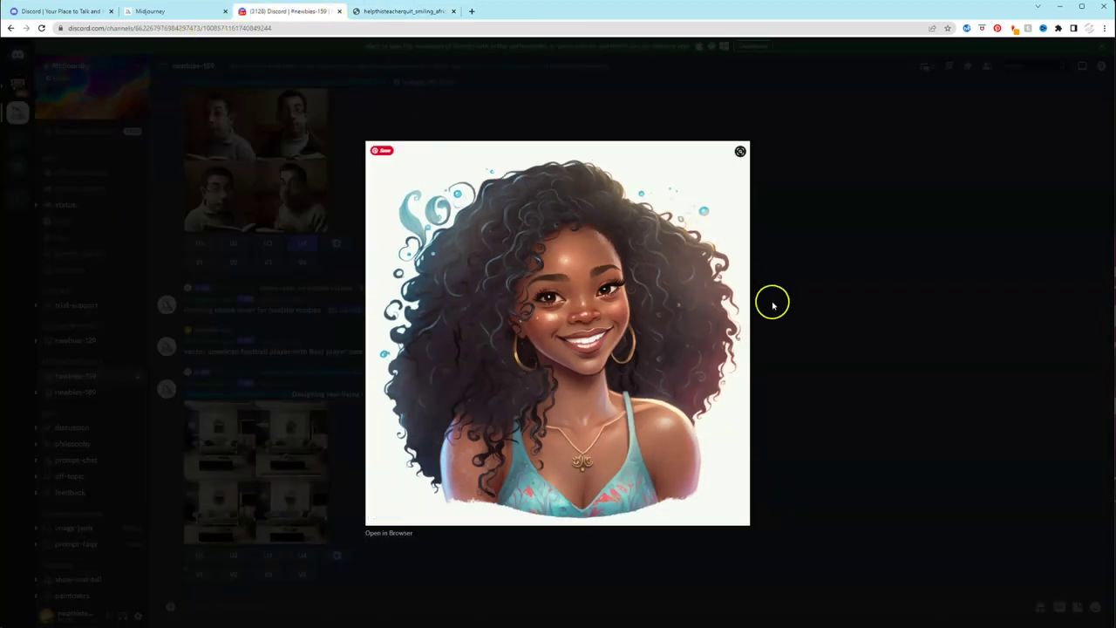
pyautogui.click(829, 383)
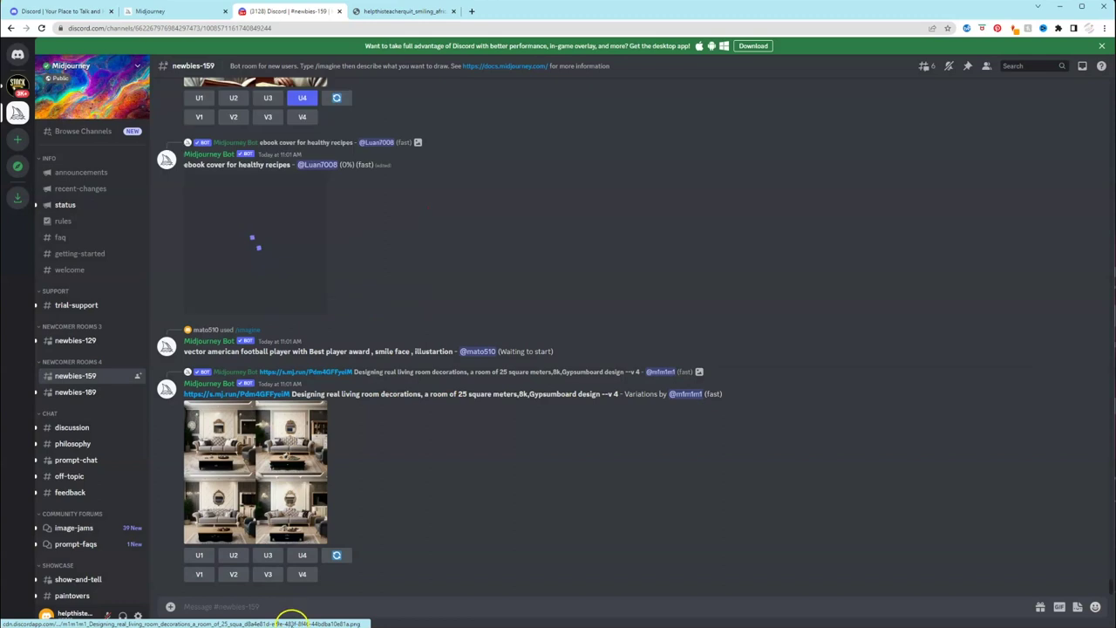
pyautogui.click(232, 618)
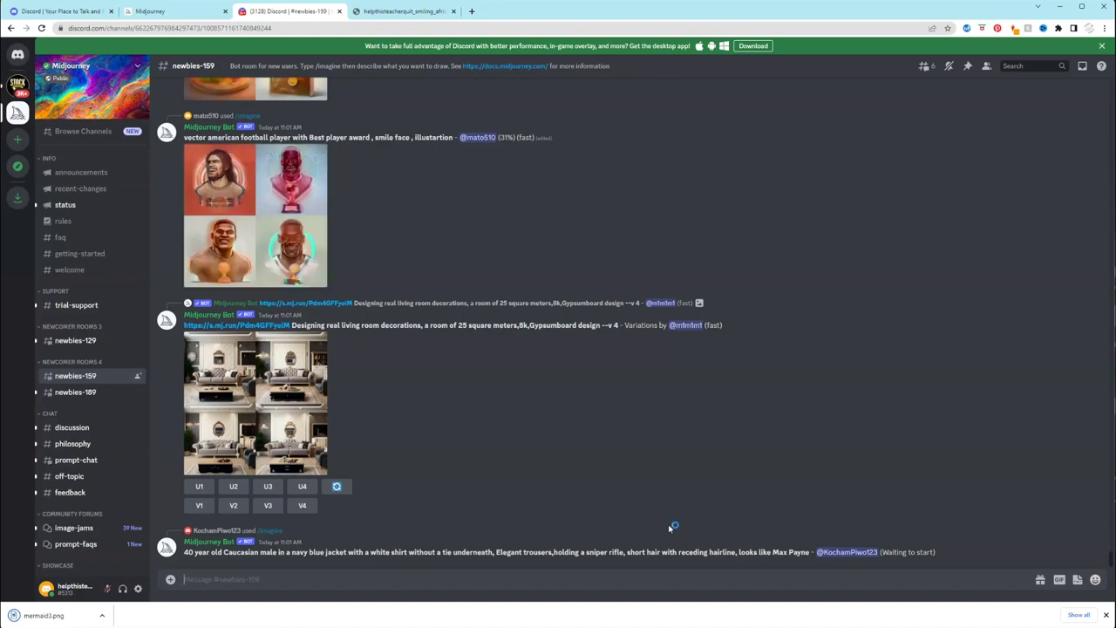
pyautogui.click(678, 572)
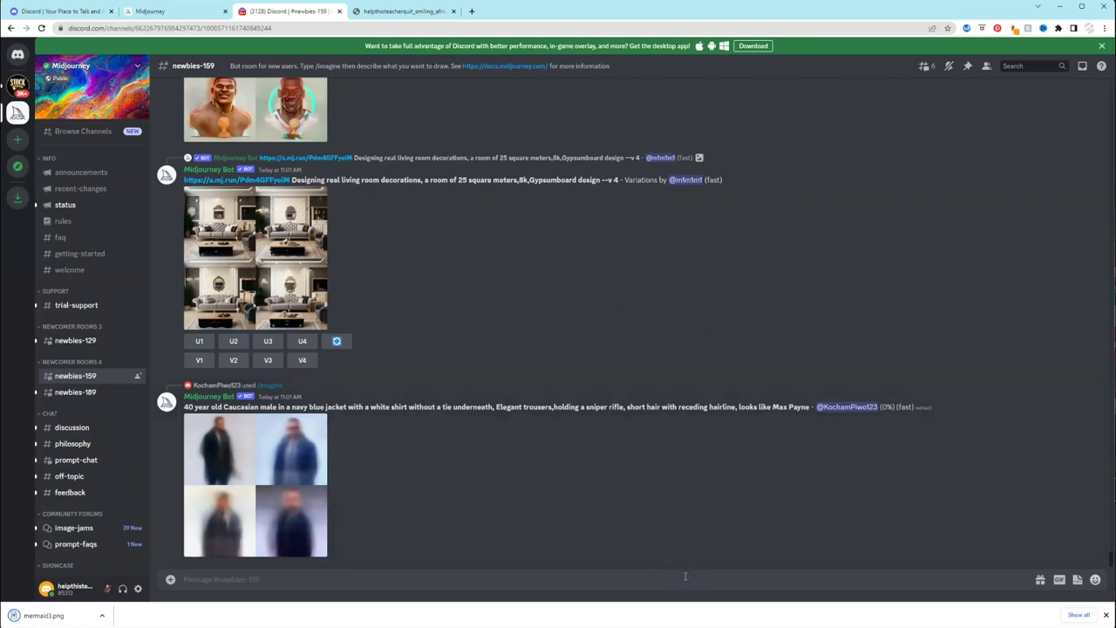
# Send an /imagine prompt for a smiling chibi girl with long blonde hair, blue eyes, full body shown
pyautogui.write('/')
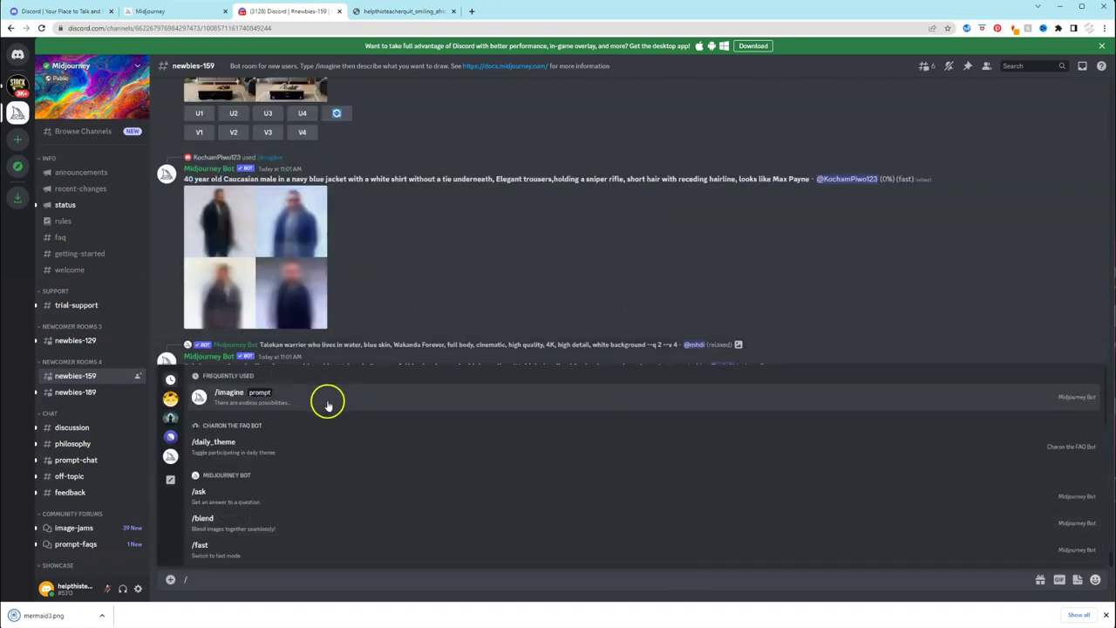
pyautogui.click(328, 401)
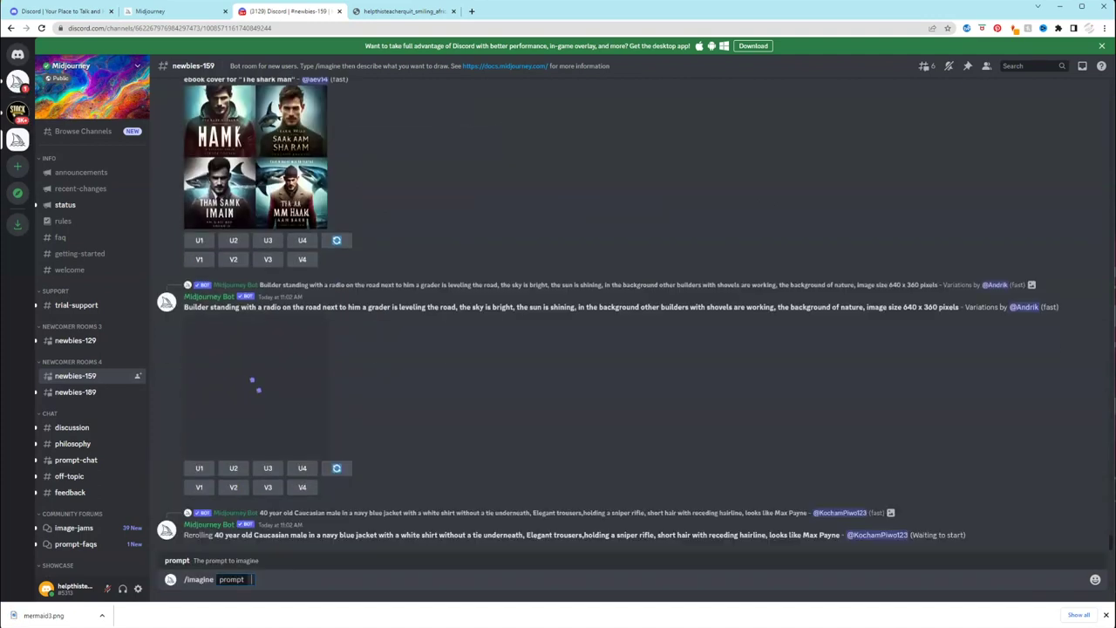
pyautogui.write('chi')
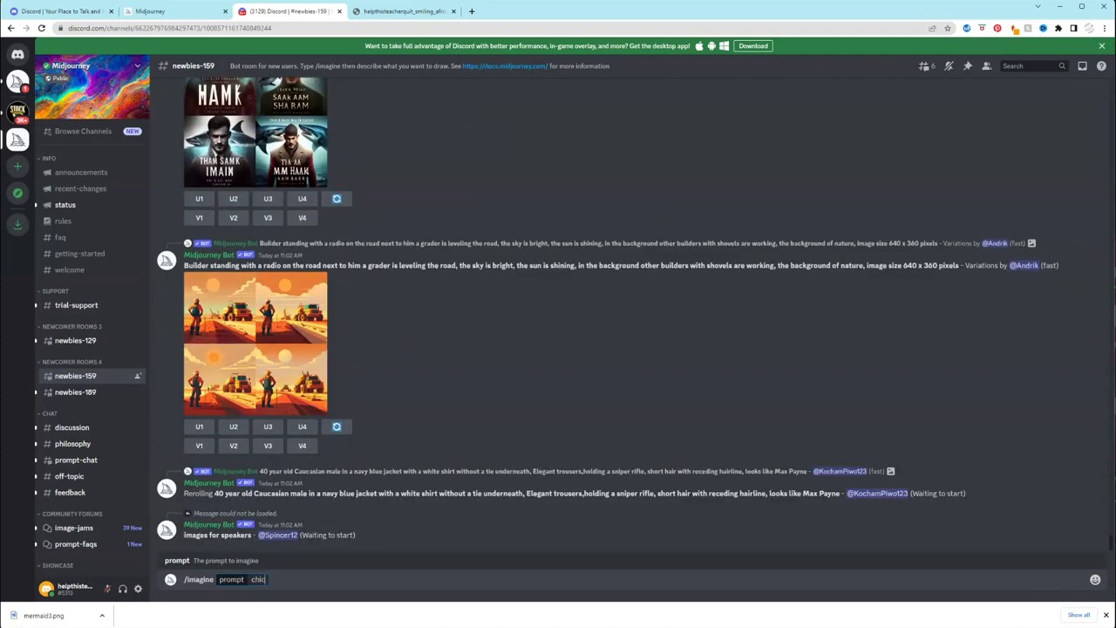
pyautogui.write('bi')
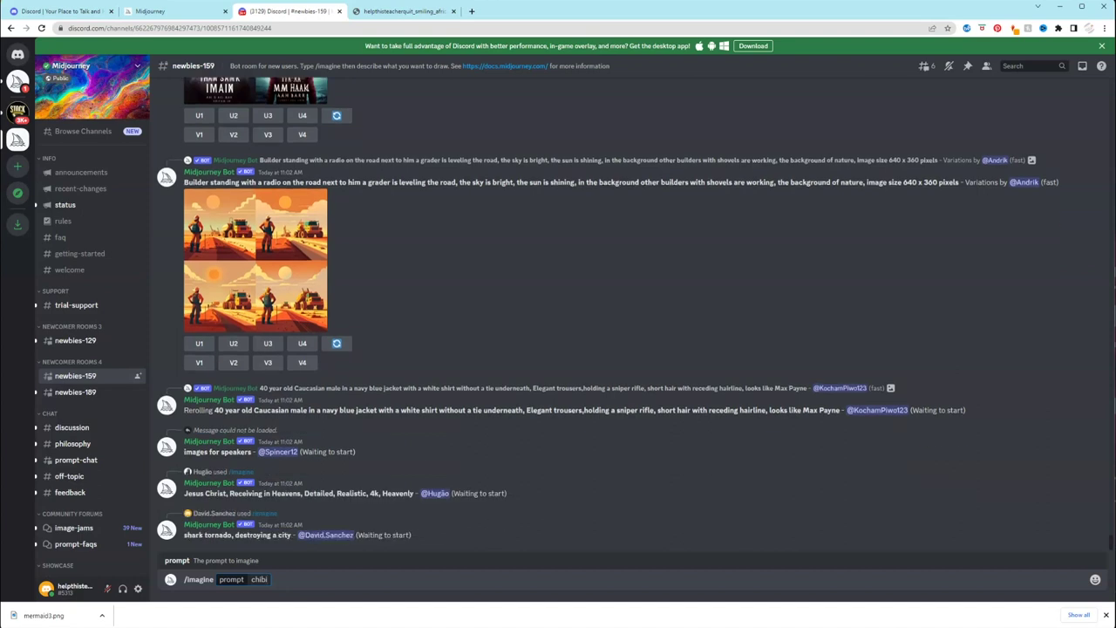
pyautogui.write(' girl')
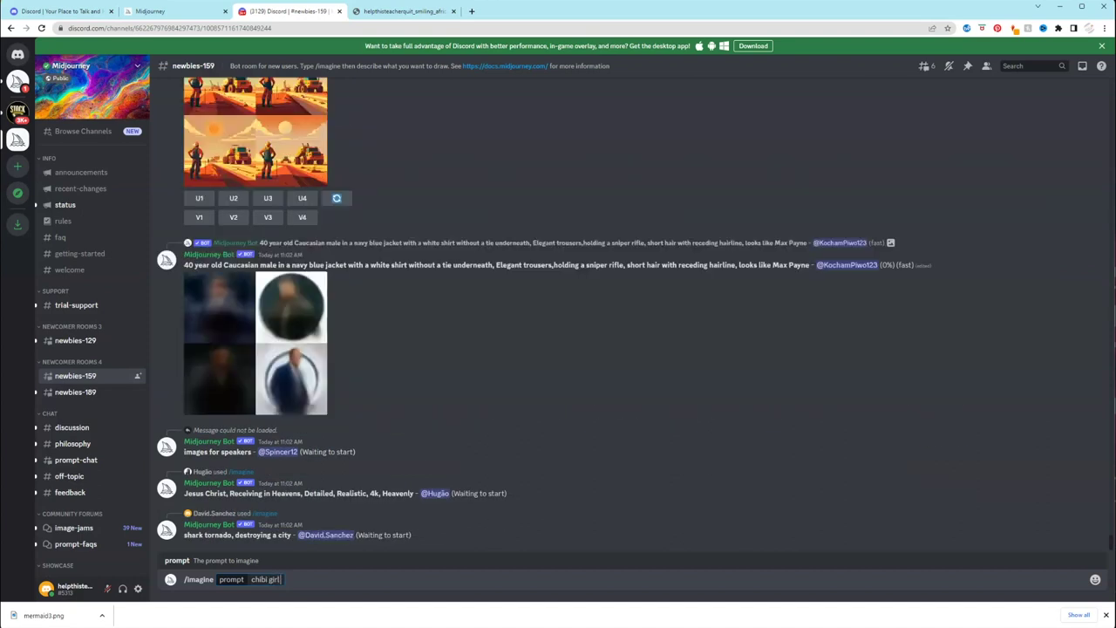
pyautogui.write(' smiling')
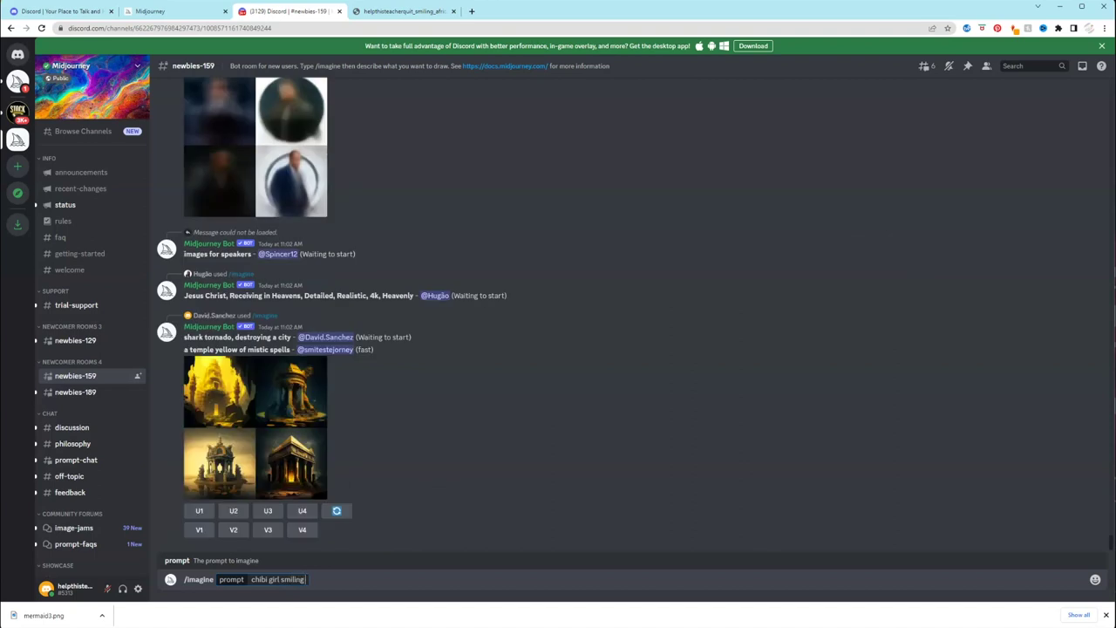
pyautogui.write(' with long blonde hair,')
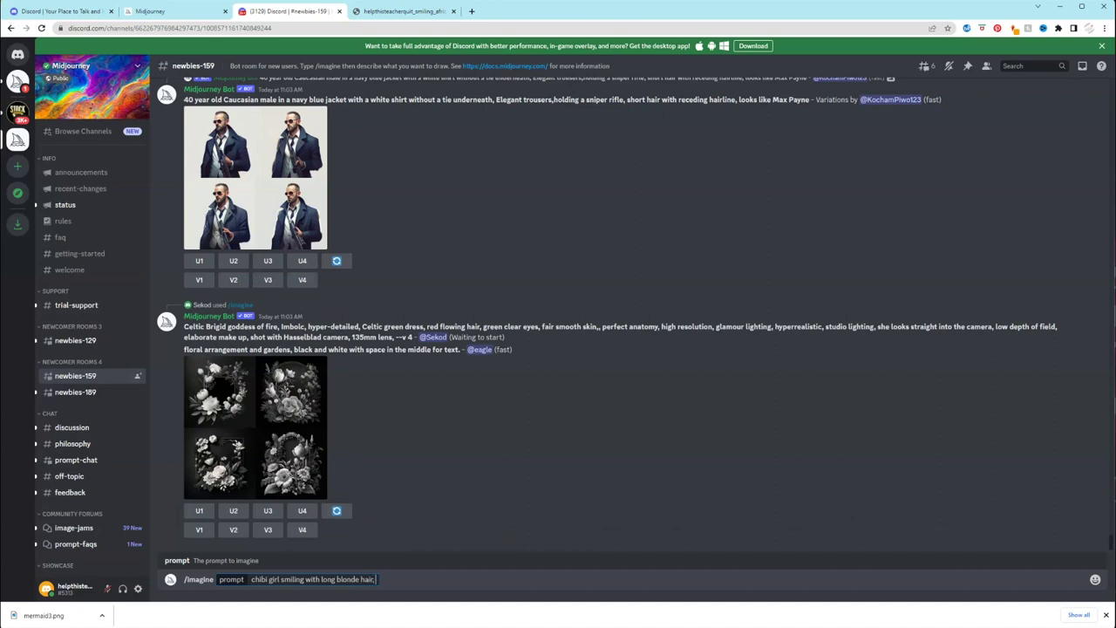
pyautogui.write(' blue eyes, boho style,')
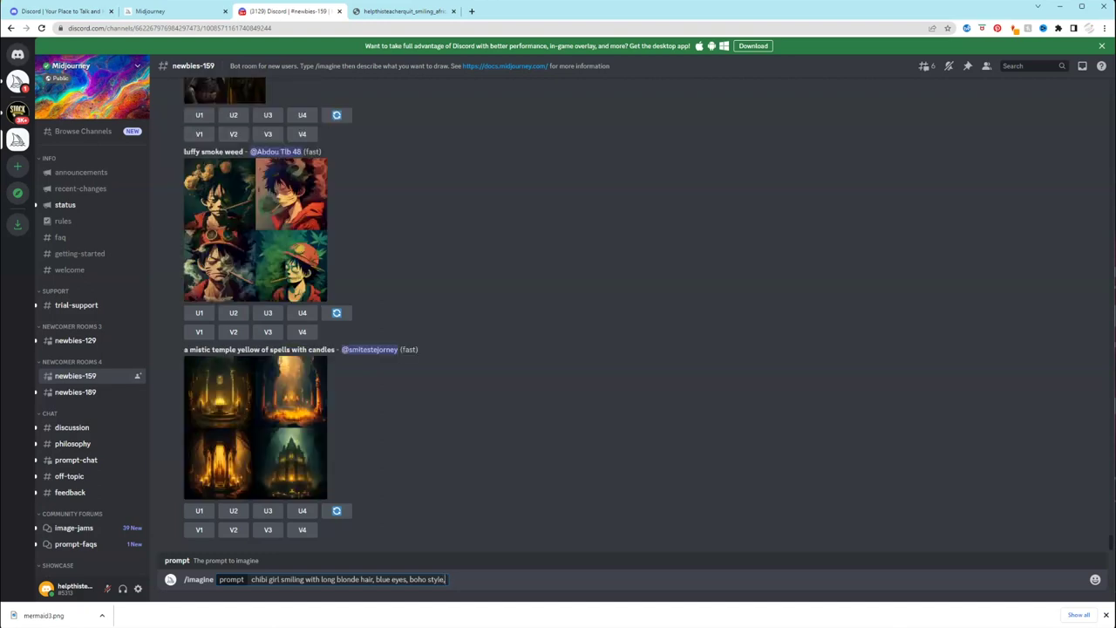
pyautogui.write('ull body shown')
pyautogui.press('Return')
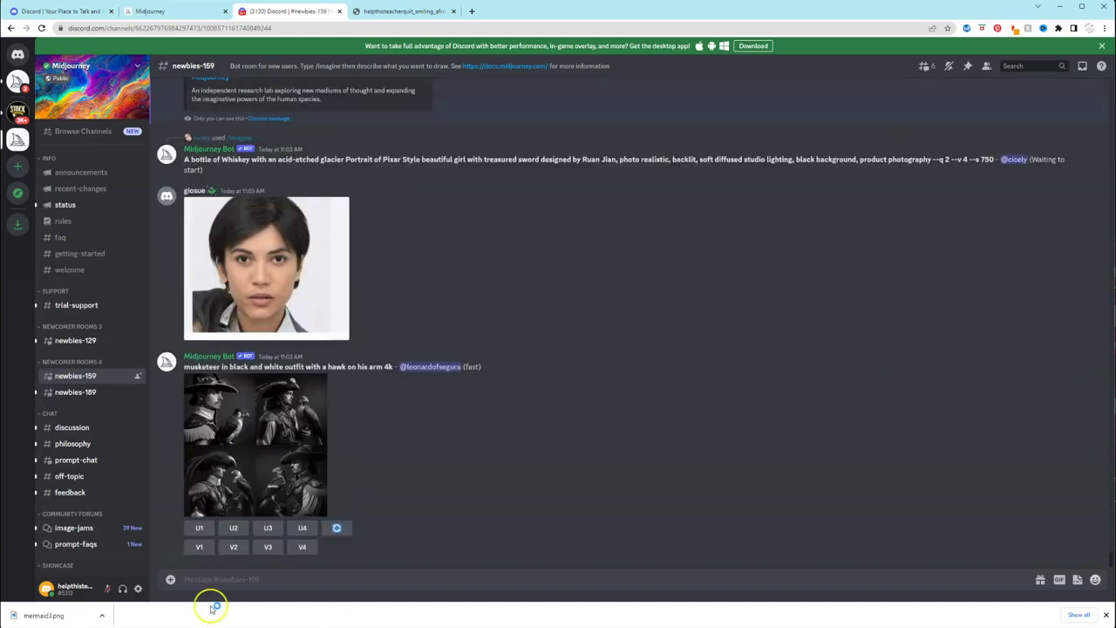
pyautogui.scroll(3, 424, 424)
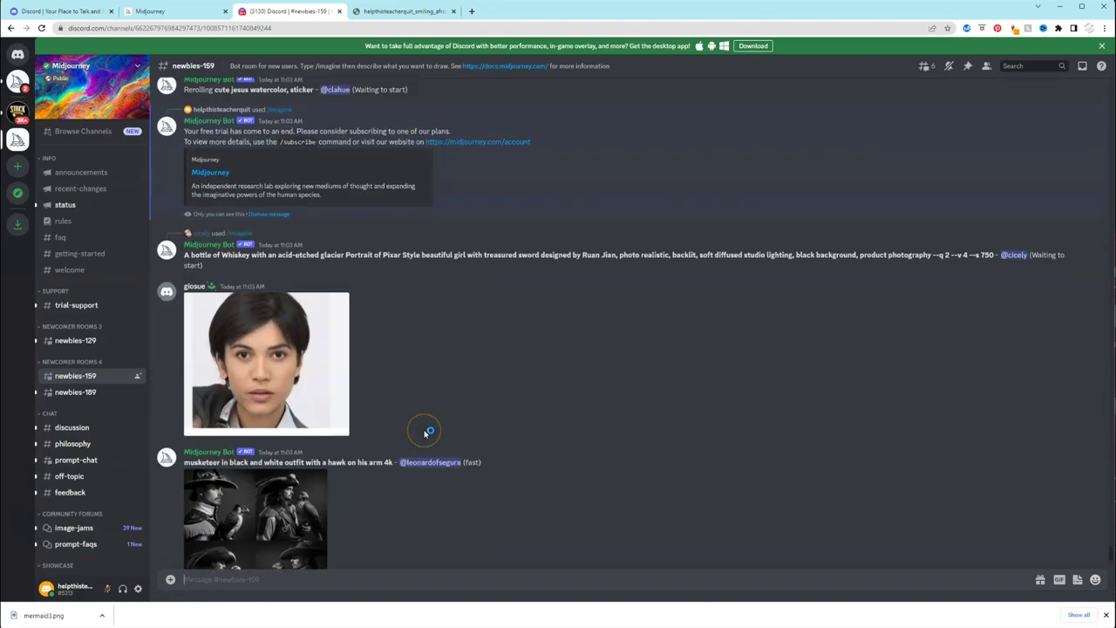
pyautogui.scroll(5, 426, 434)
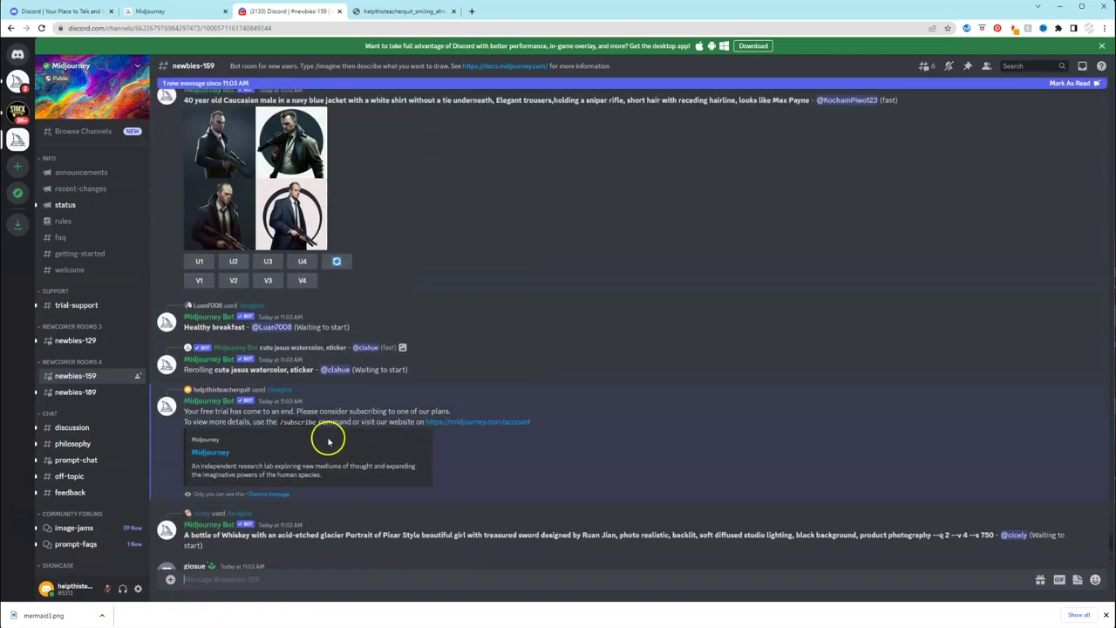
pyautogui.scroll(4, 328, 442)
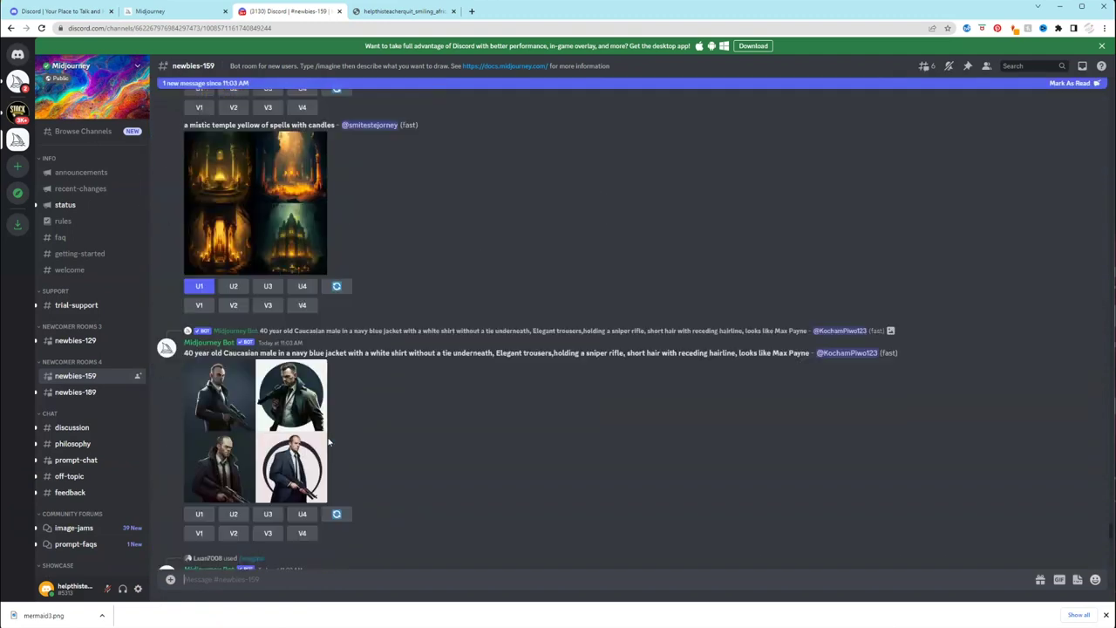
pyautogui.scroll(2, 328, 442)
pyautogui.scroll(-6, 328, 443)
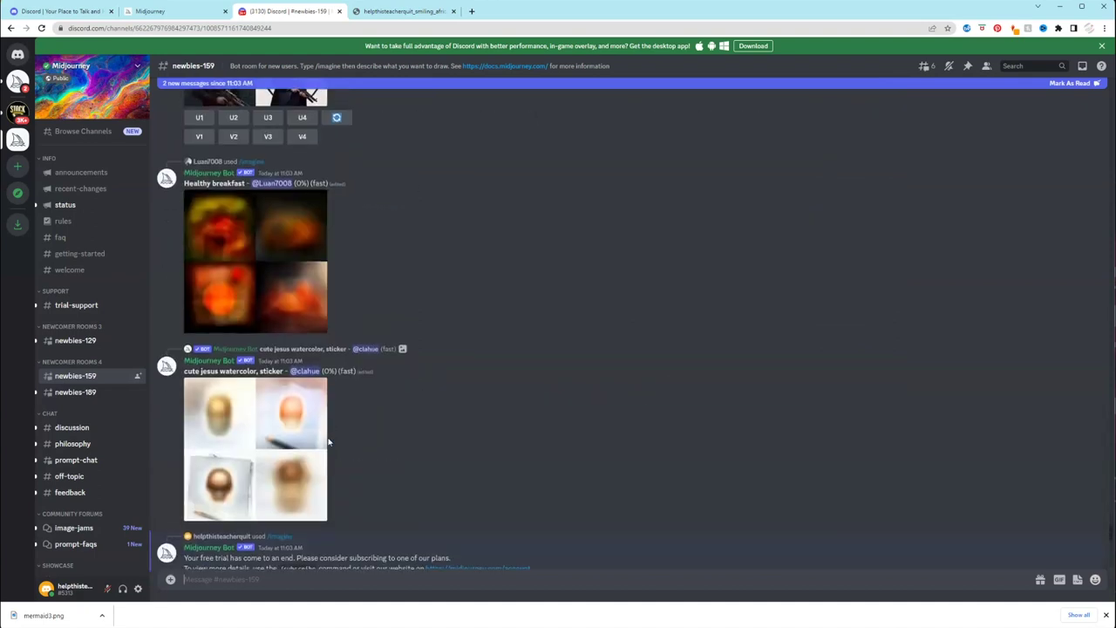
pyautogui.scroll(-4, 328, 442)
pyautogui.scroll(3, 283, 449)
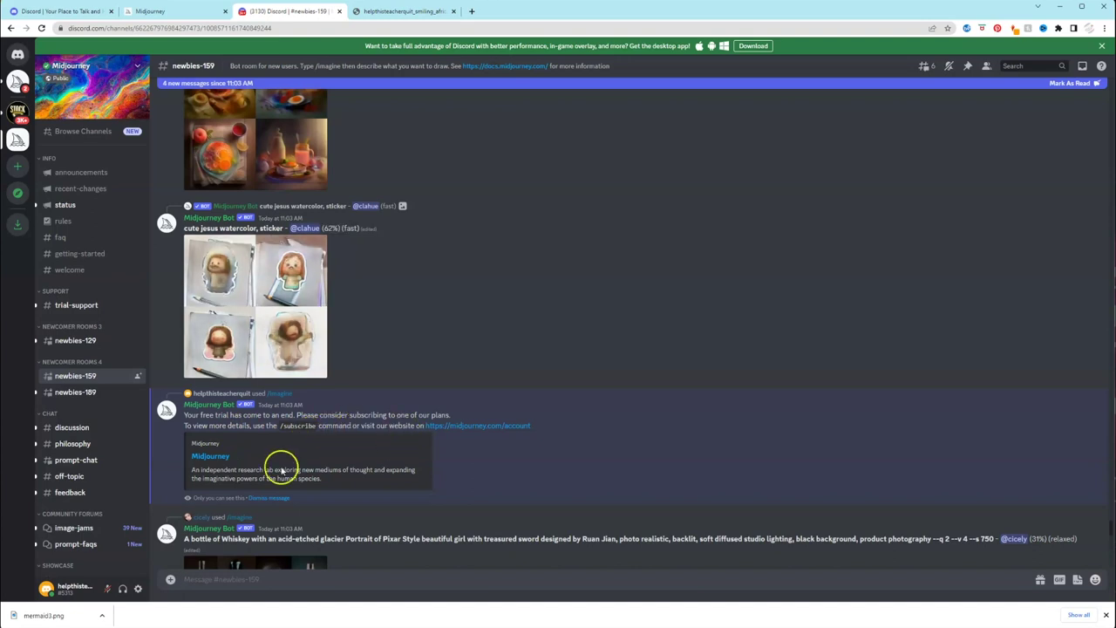
pyautogui.write('/subsc')
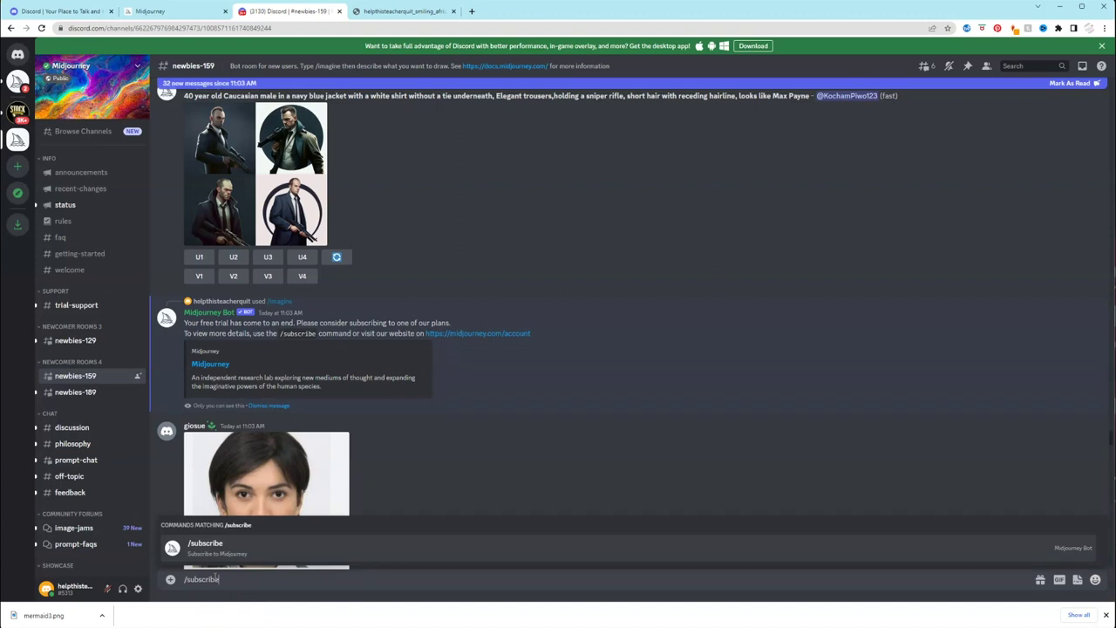
pyautogui.write('ribe')
# Send the /subscribe command to the Midjourney bot
pyautogui.click(218, 544)
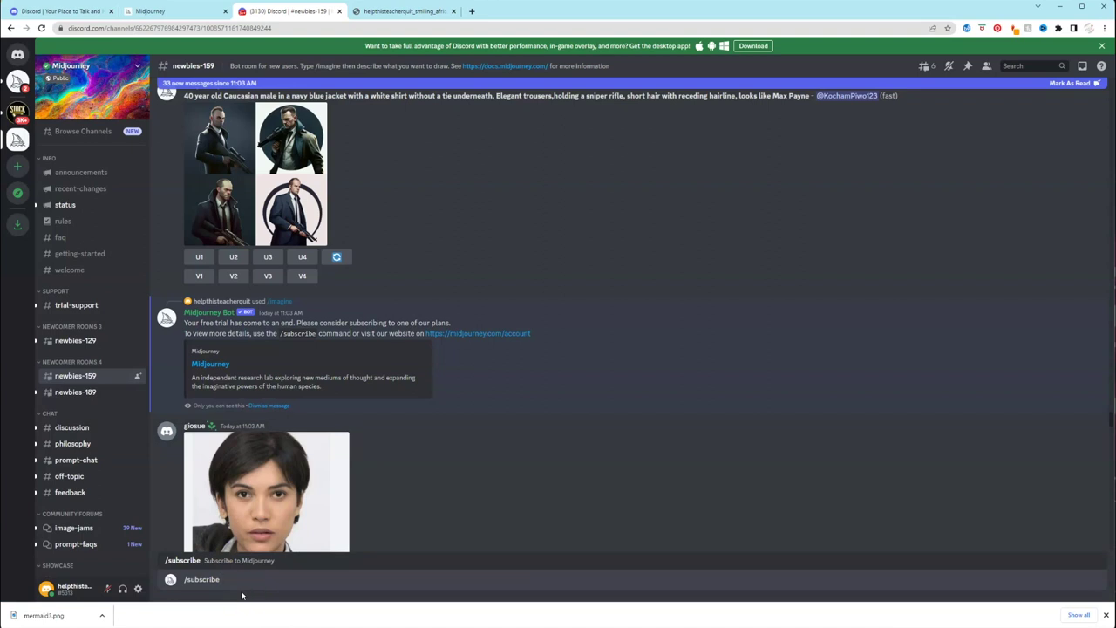
pyautogui.press('Return')
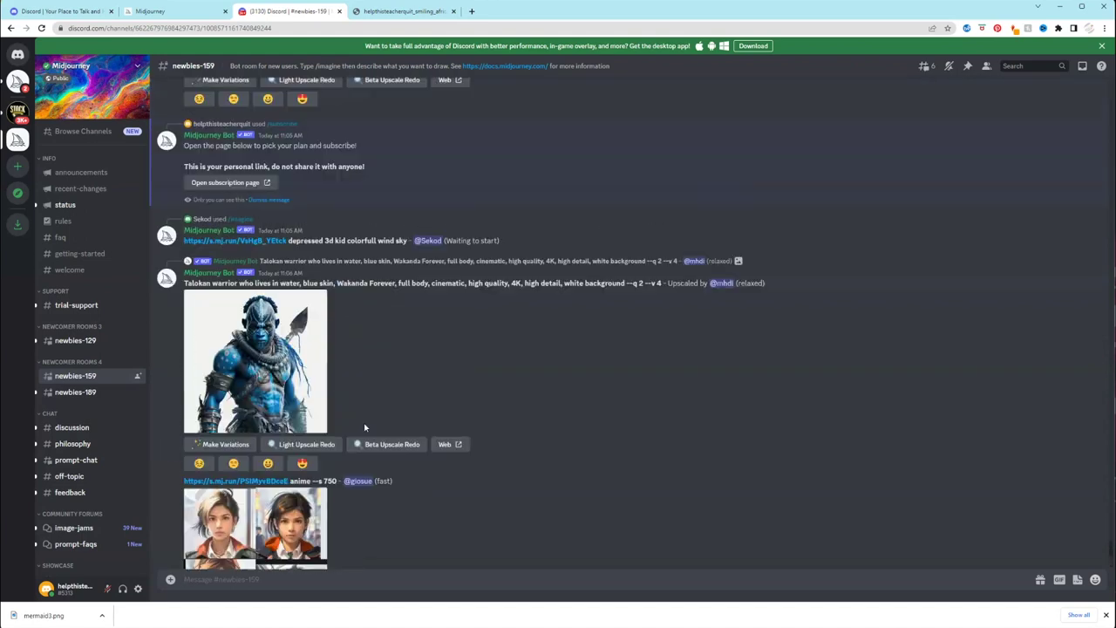
# Open the personal subscription link to compare the Basic $8, Standard $24 and Pro $48 plans
pyautogui.click(234, 301)
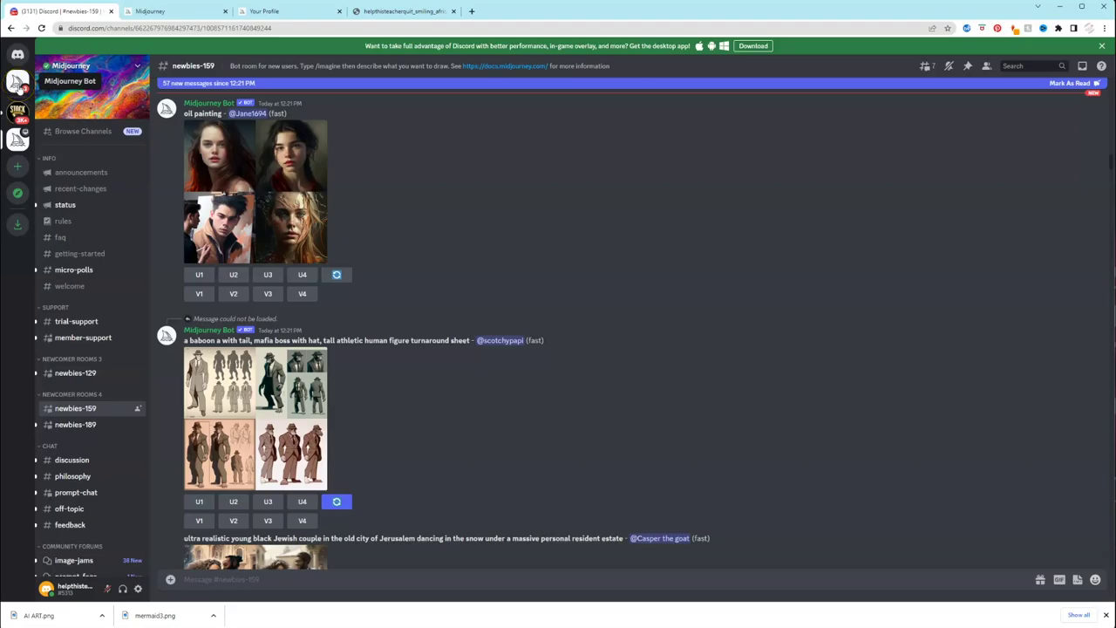
# Open the Midjourney Bot direct messages showing the Basic plan confirmation with 3.33 fast hours
pyautogui.click(18, 85)
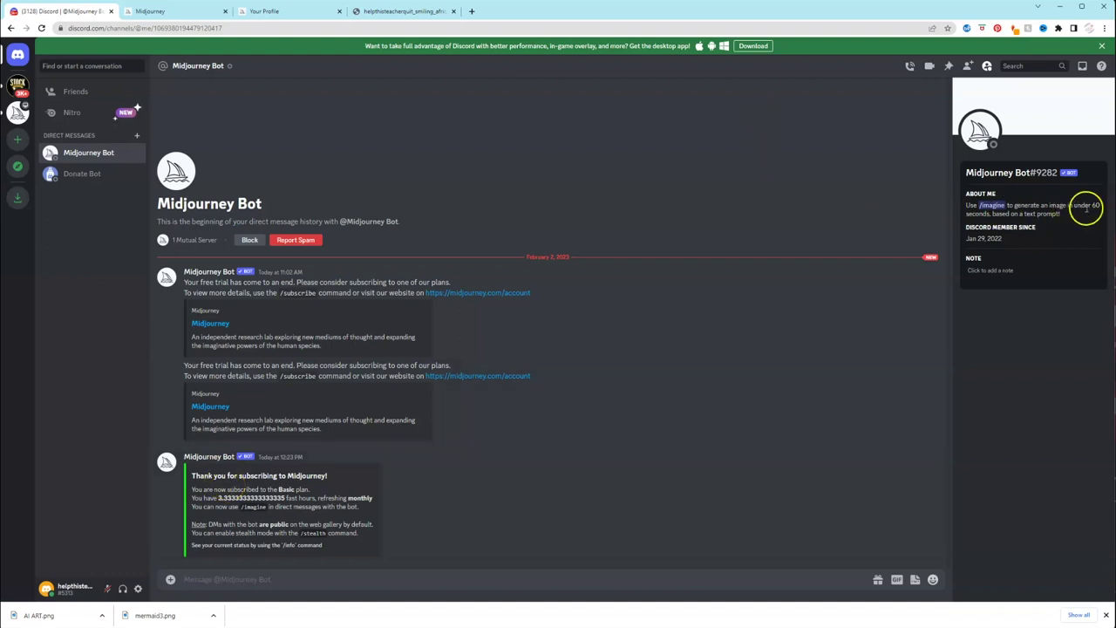
# Run /imagine for a smiling chibi blonde girl with long hair, blue eyes, boho style
pyautogui.click(992, 206)
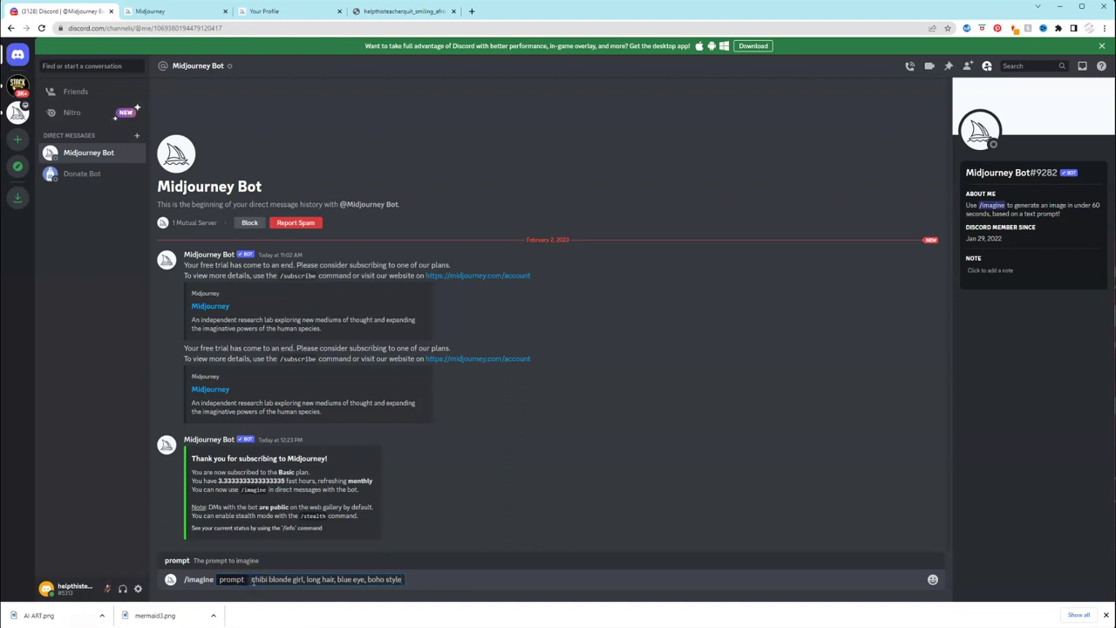
pyautogui.write('smiling')
pyautogui.press('Return')
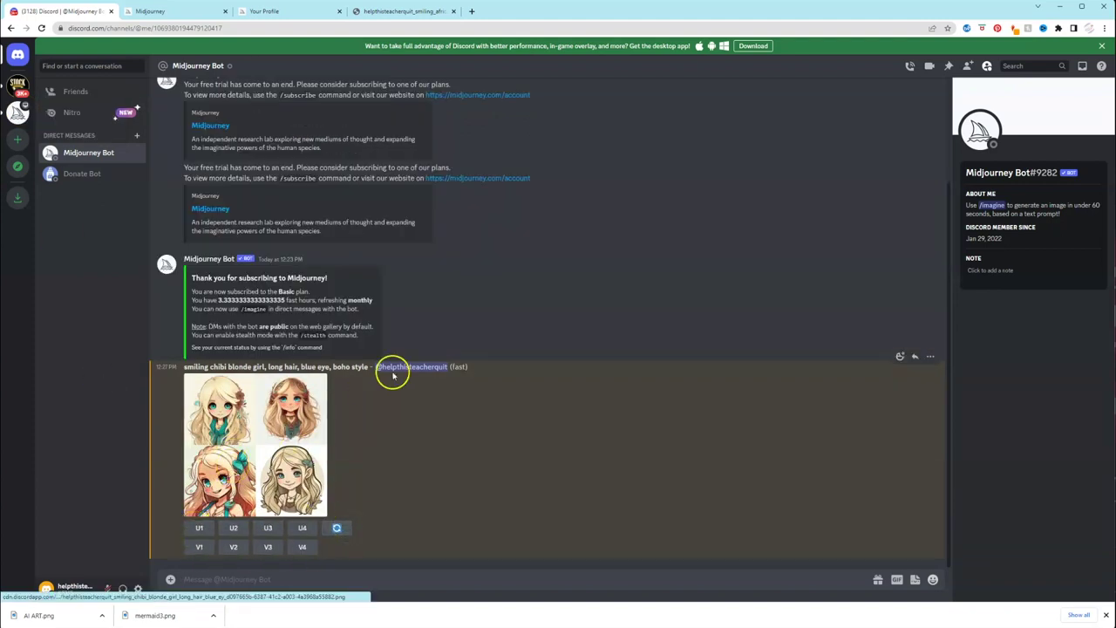
# Send the previous chibi girl prompt again with ', full body' appended
pyautogui.moveTo(363, 366); pyautogui.dragTo(230, 579)
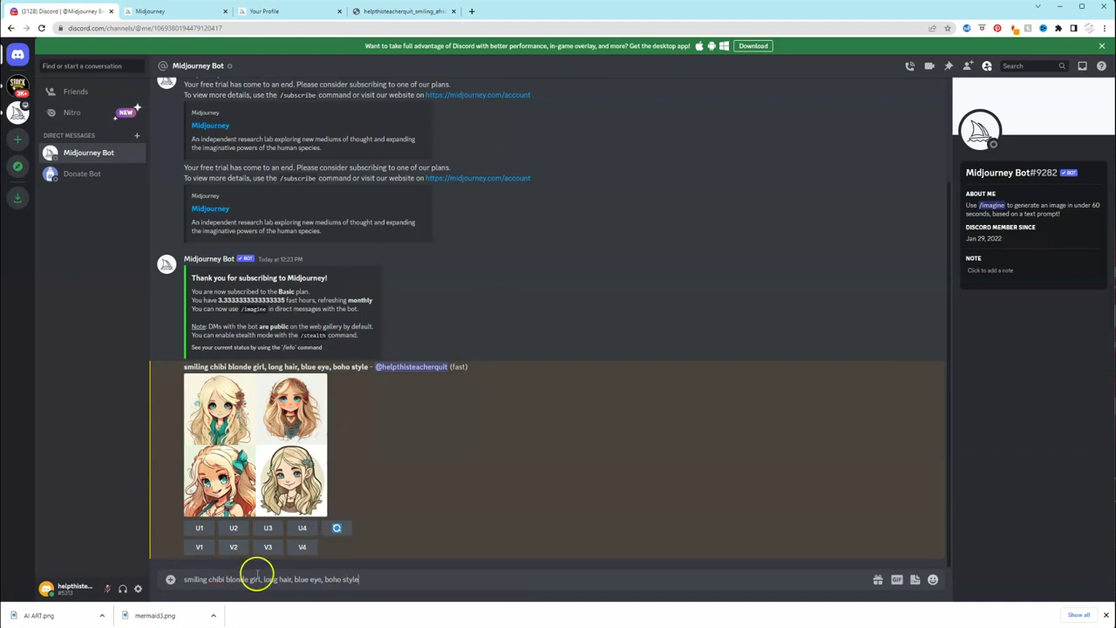
pyautogui.write(', full body')
pyautogui.press('Return')
# Copy the full-body prompt and submit it through /imagine
pyautogui.tripleClick(370, 551)
pyautogui.hotkey('ctrl', 'c')
pyautogui.write('/')
pyautogui.press('Tab')
pyautogui.hotkey('ctrl', 'v')
pyautogui.press('Return')
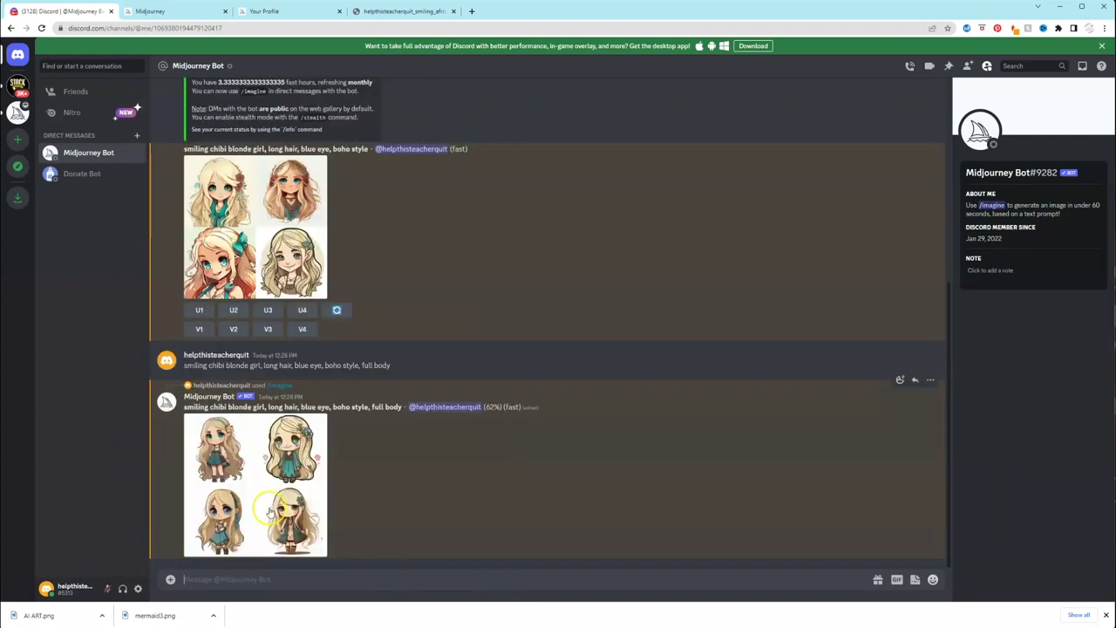
# Enlarge the new full-body chibi girl grid in the image viewer
pyautogui.click(267, 491)
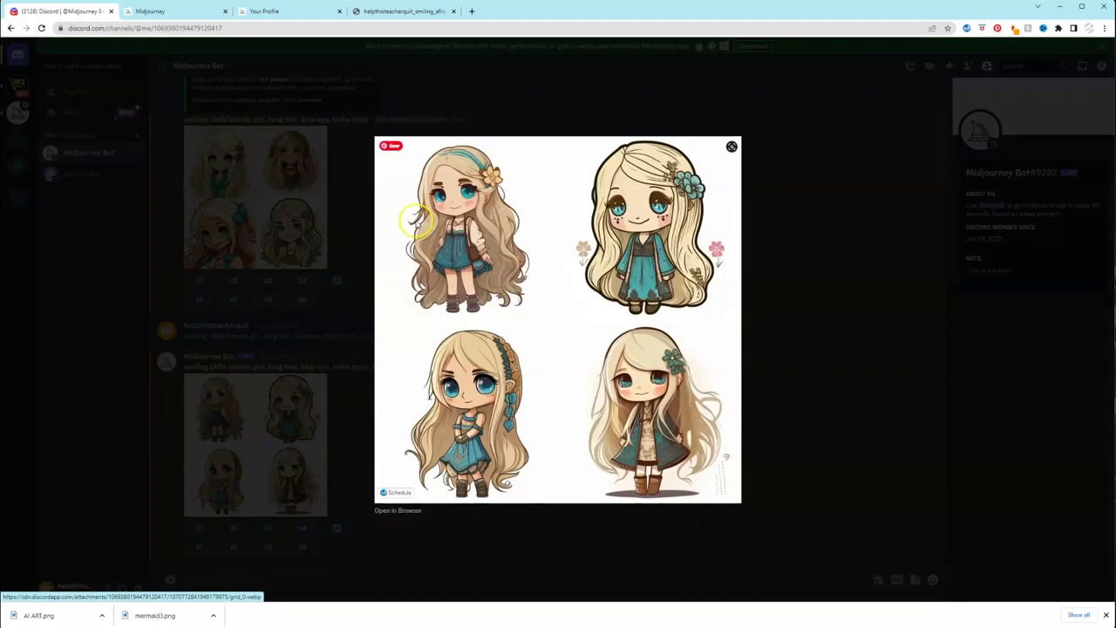
pyautogui.click(417, 222)
pyautogui.click(266, 490)
# Make V3 variations of the third full-body girl and enlarge the resulting grid
pyautogui.click(550, 527)
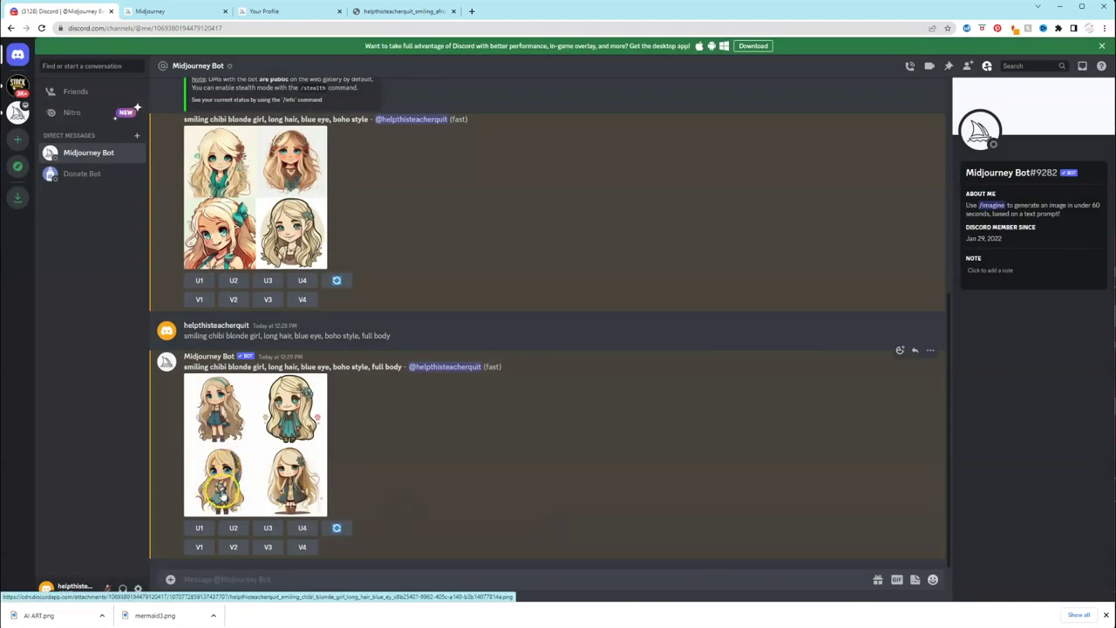
pyautogui.click(267, 547)
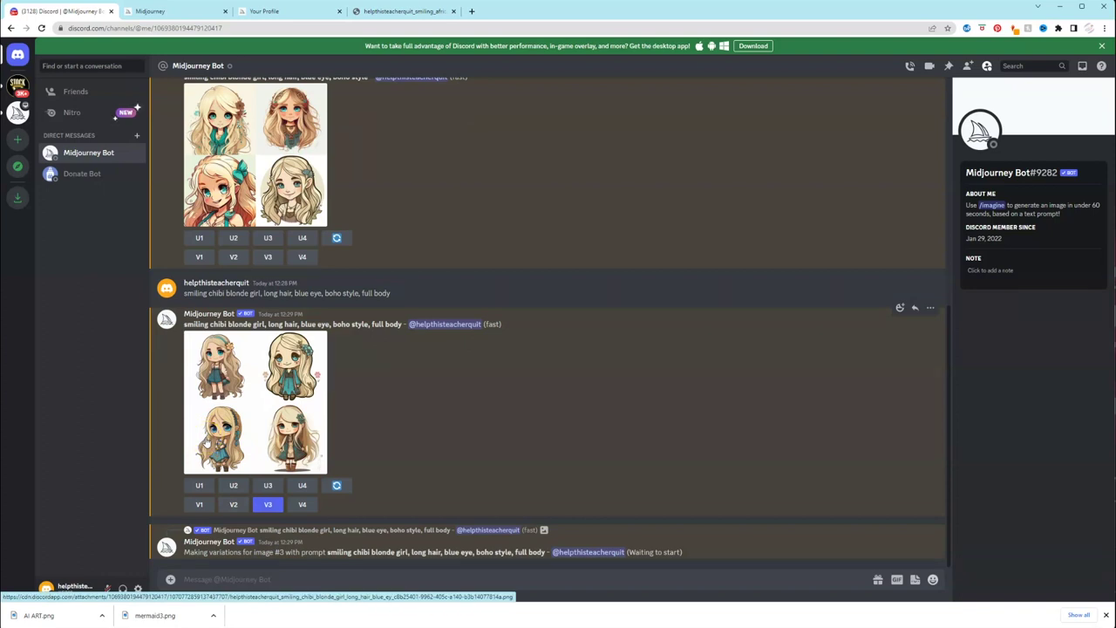
pyautogui.click(271, 469)
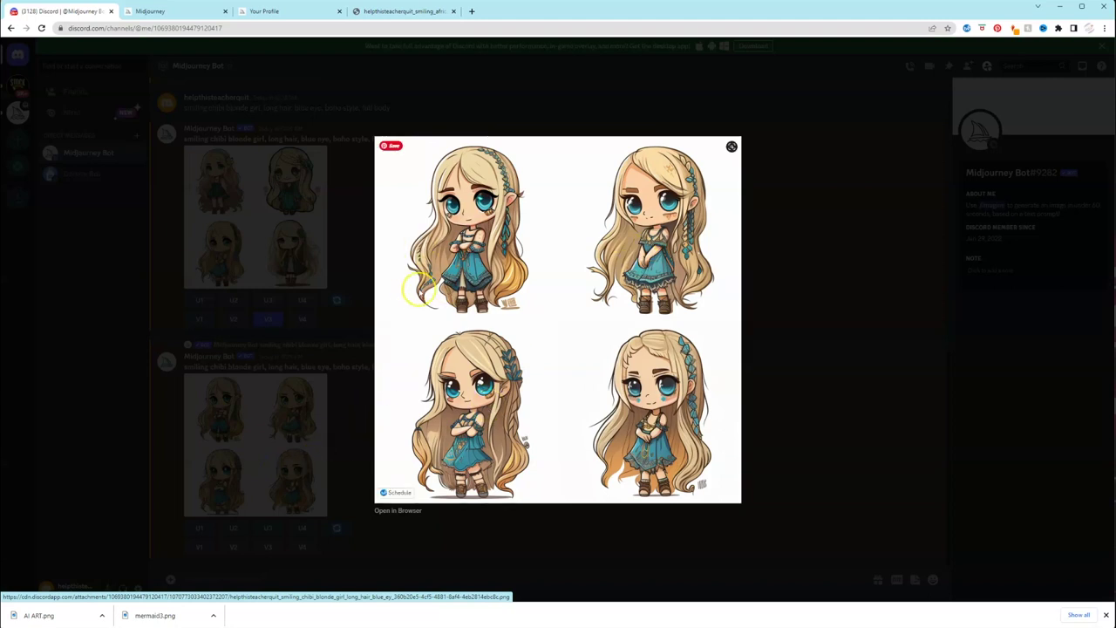
# Step through the candyland and underwater grids to the kawaii peanut butter and jelly grid
pyautogui.click(325, 491)
pyautogui.click(324, 491)
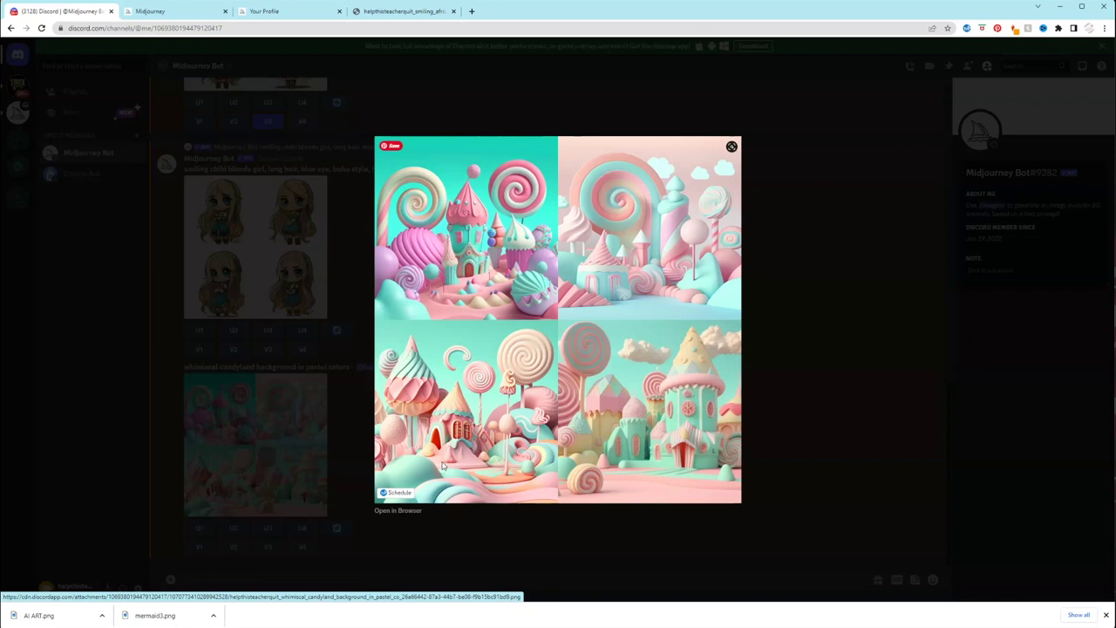
pyautogui.press('Right')
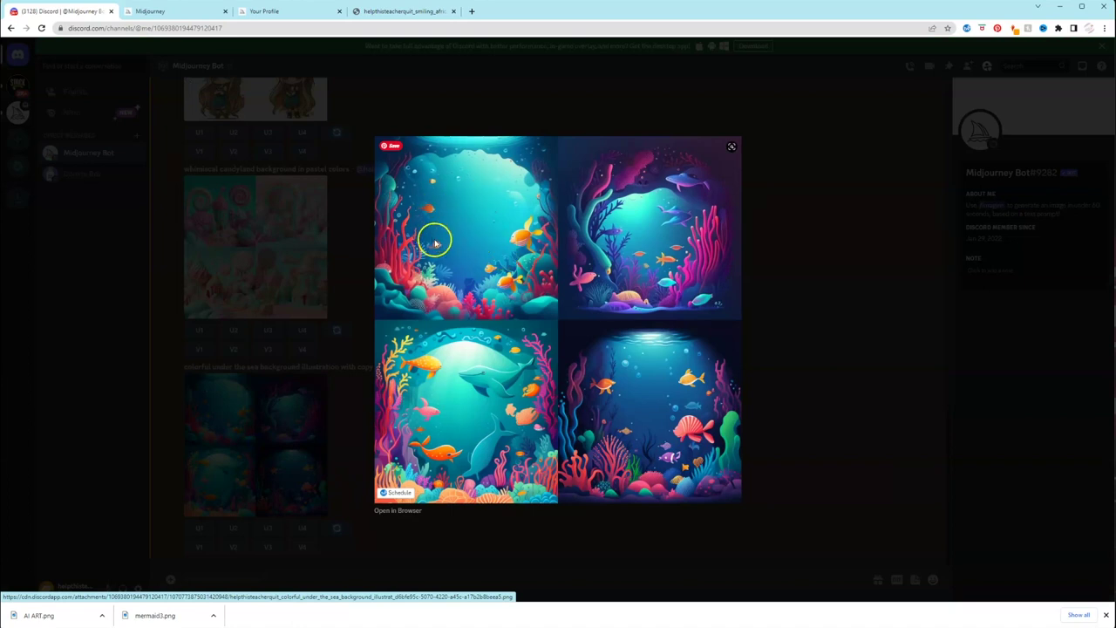
pyautogui.press('Right')
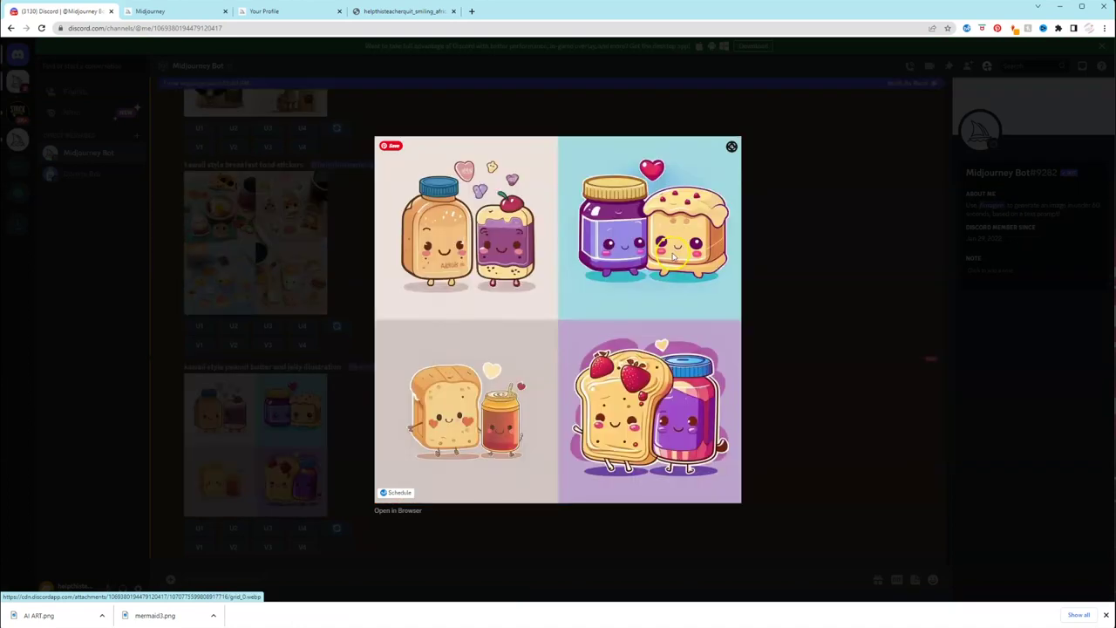